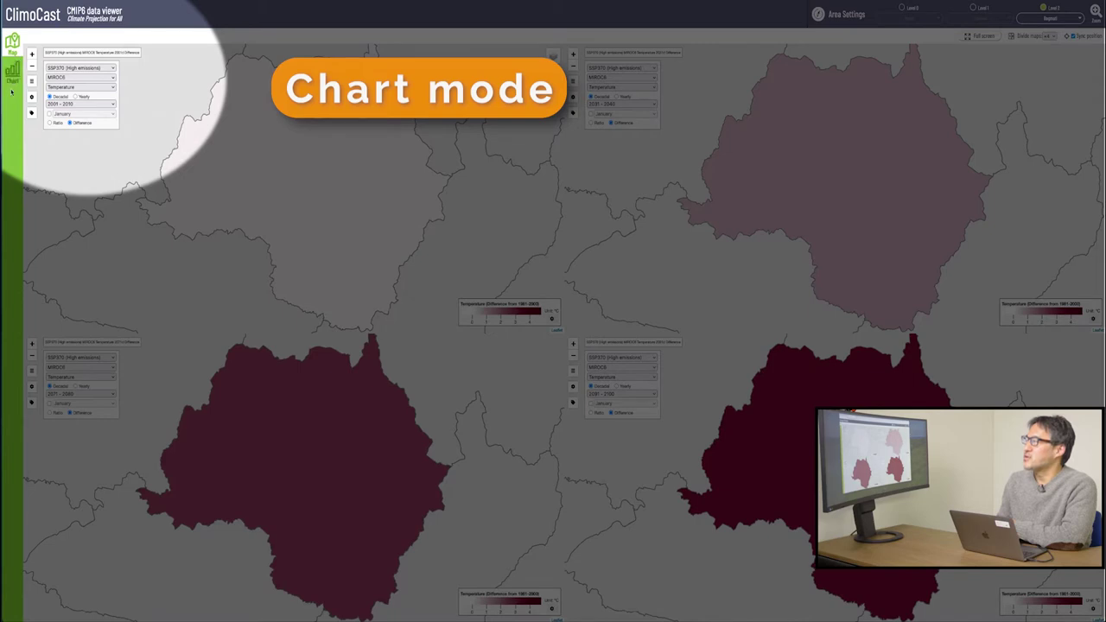
# Step: Switch ClimoCast from Map mode to Chart mode to show Bagmati's decadal average temperature projections
pyautogui.click(13, 74)
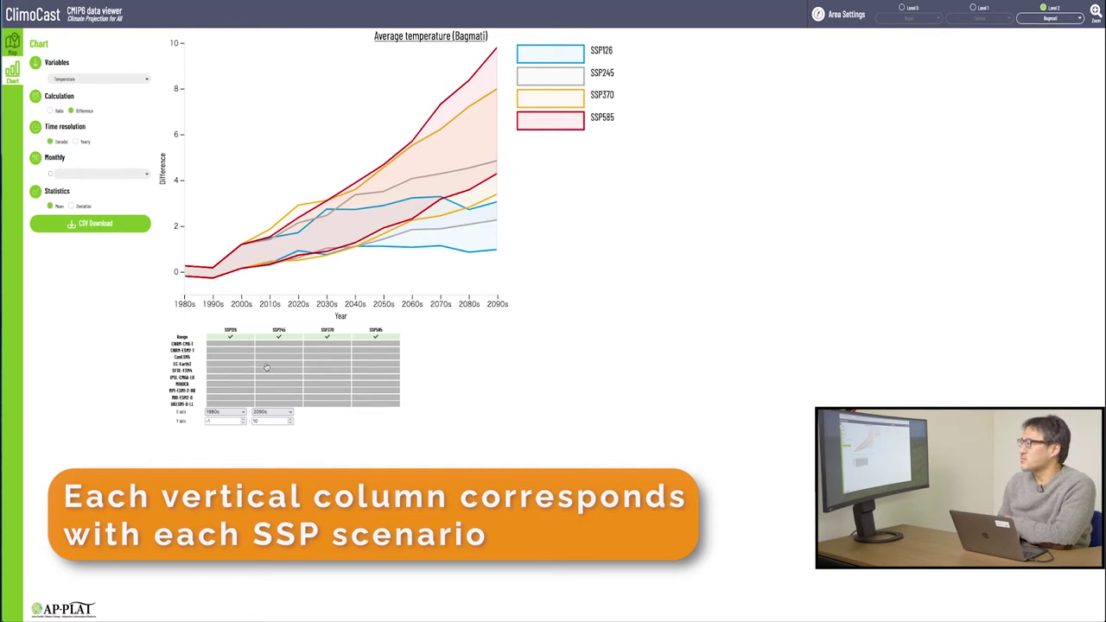
# Step: Toggle the SSP Range checkboxes until only the SSP126 and SSP585 ranges remain charted
pyautogui.click(231, 338)
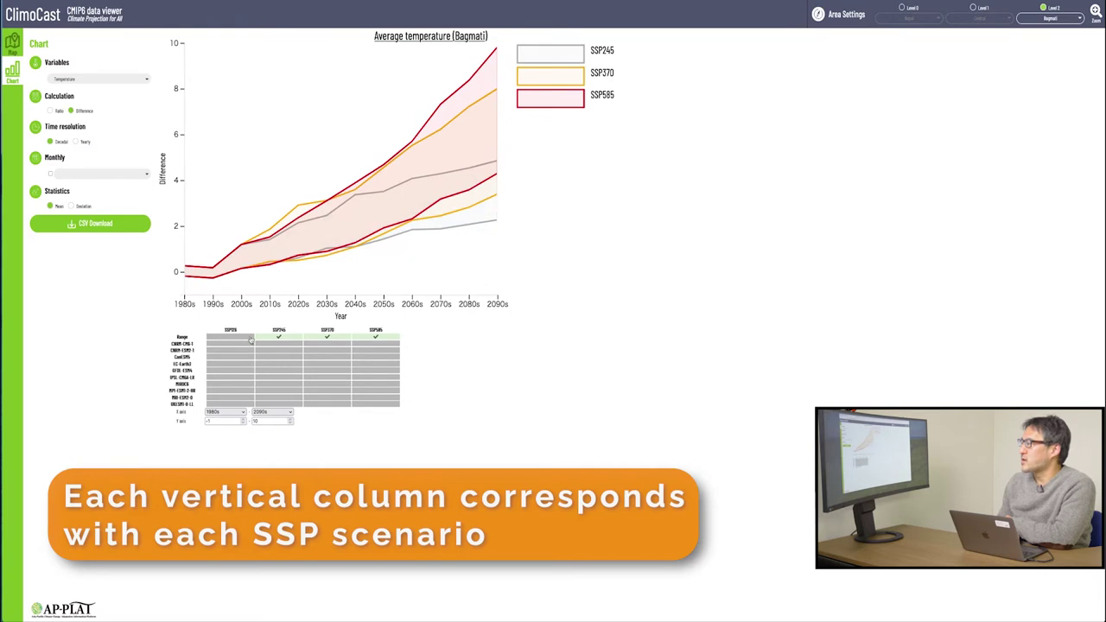
pyautogui.click(275, 339)
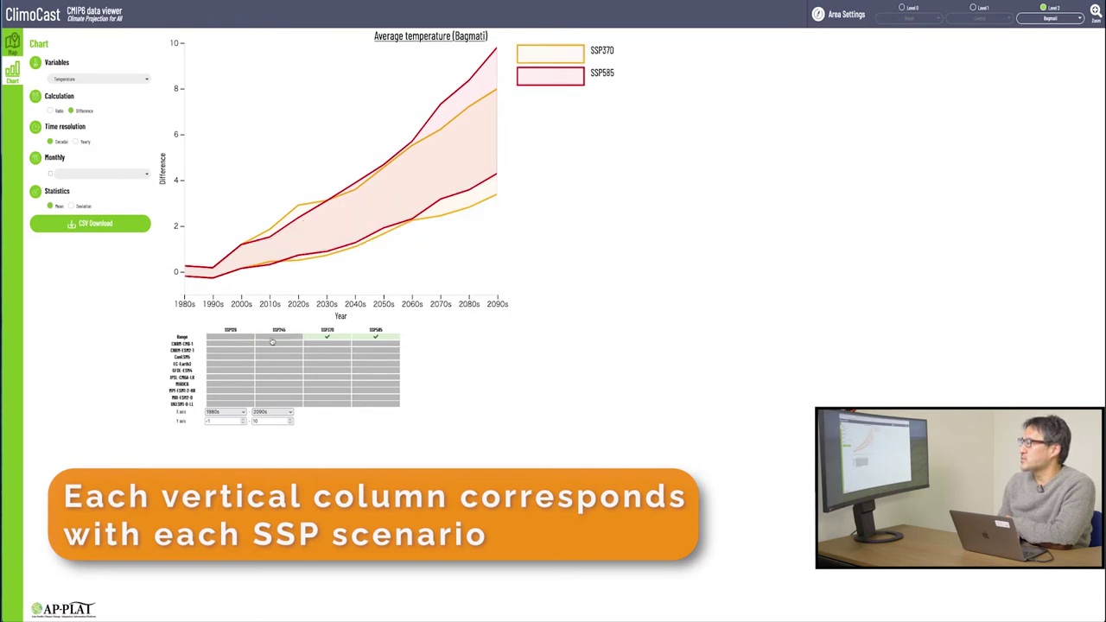
pyautogui.click(325, 338)
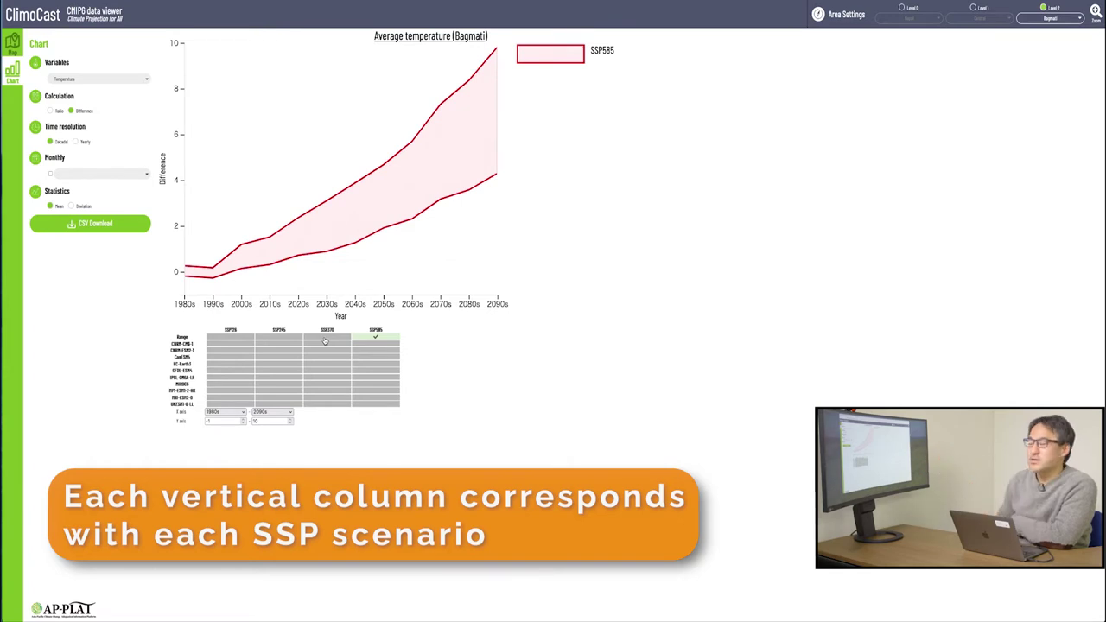
pyautogui.click(326, 340)
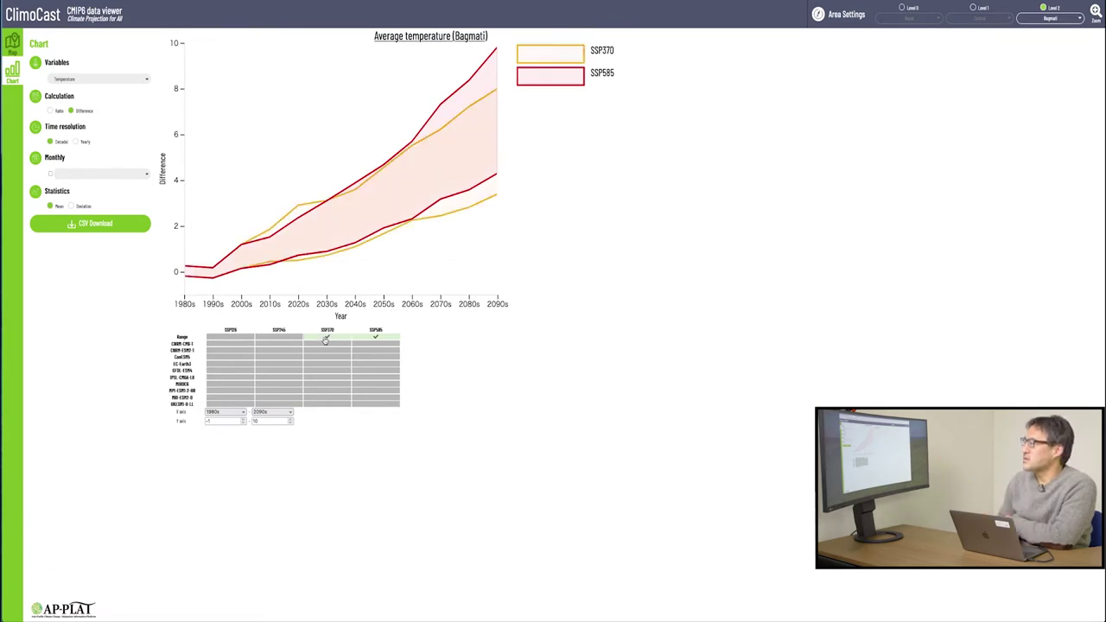
pyautogui.click(289, 339)
pyautogui.click(240, 338)
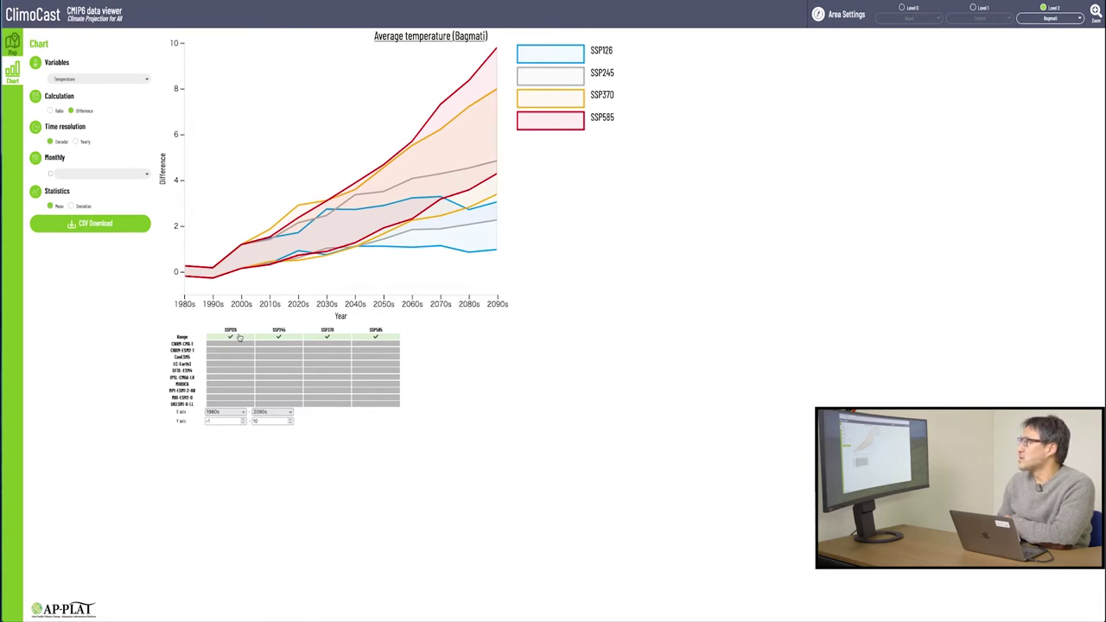
pyautogui.click(240, 338)
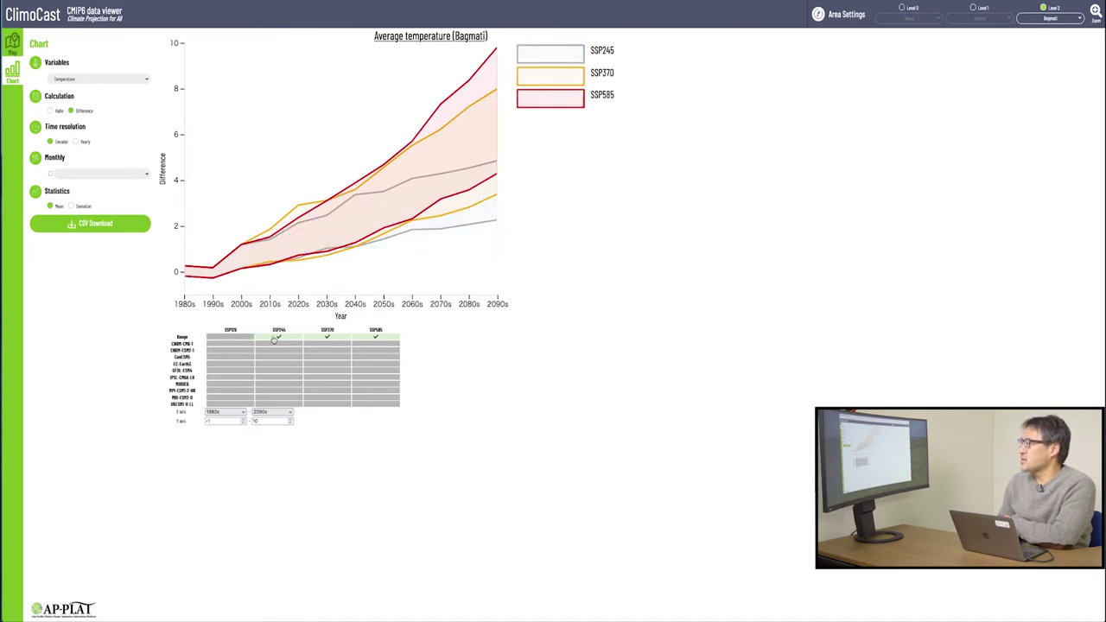
pyautogui.click(276, 338)
pyautogui.click(333, 339)
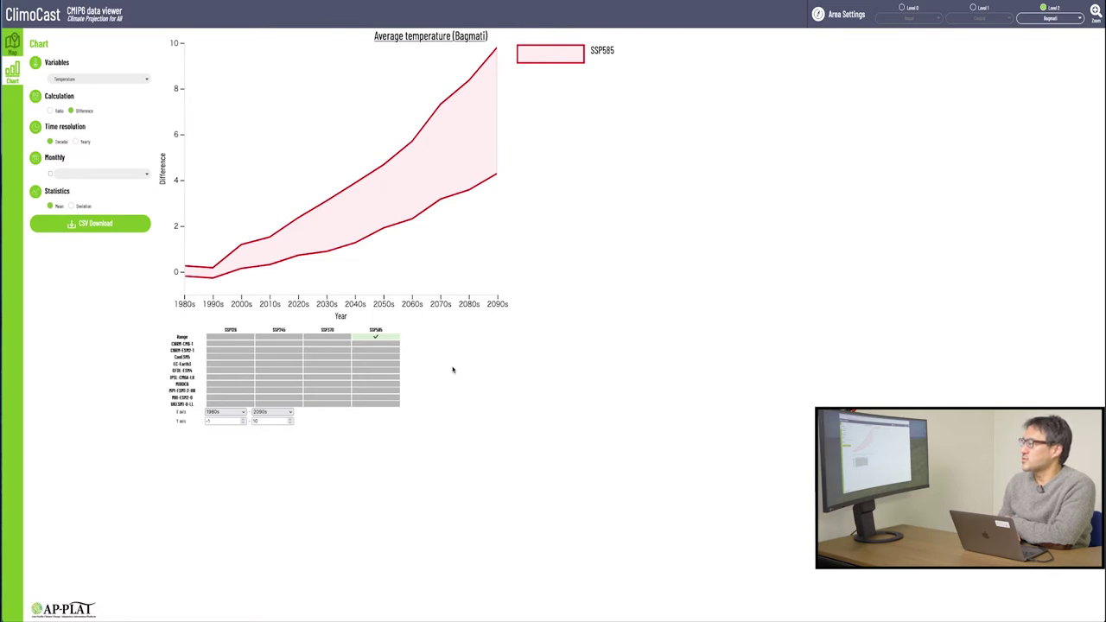
pyautogui.click(231, 340)
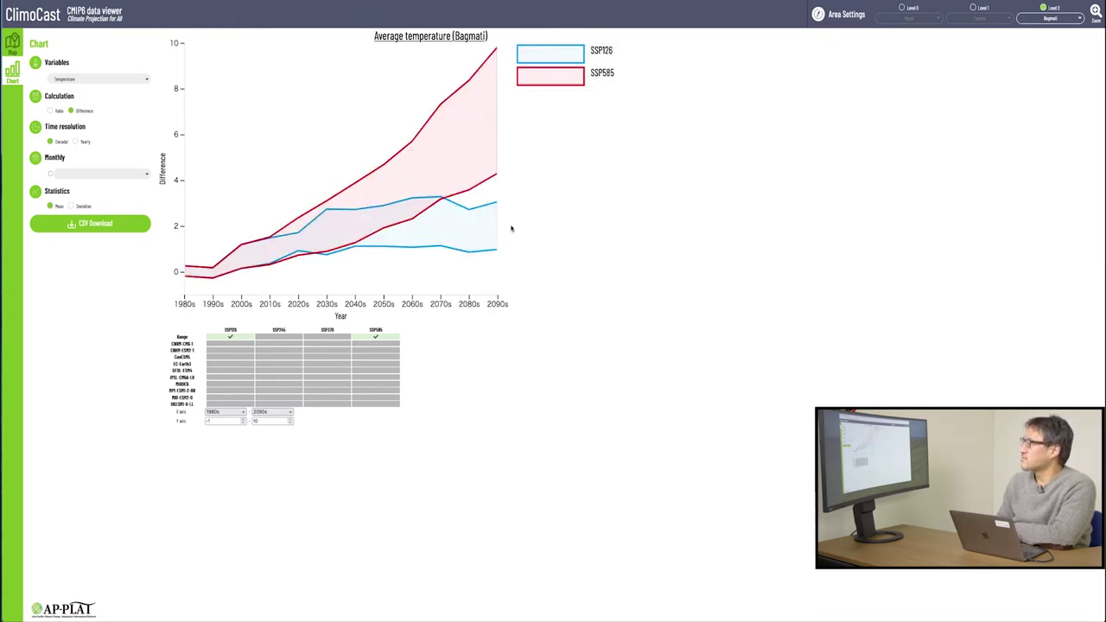
# Step: Drop the SSP126 range and plot all ten SSP585 model lines, CNRM-CM6-1 through UKESM1-0-LL
pyautogui.click(230, 338)
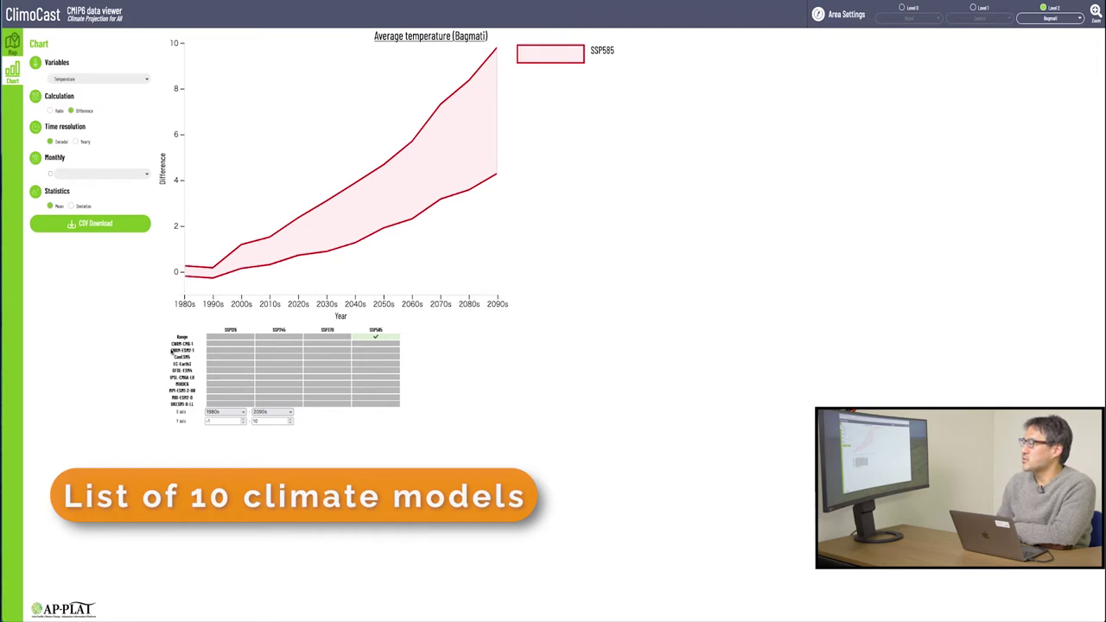
pyautogui.click(378, 346)
pyautogui.click(377, 351)
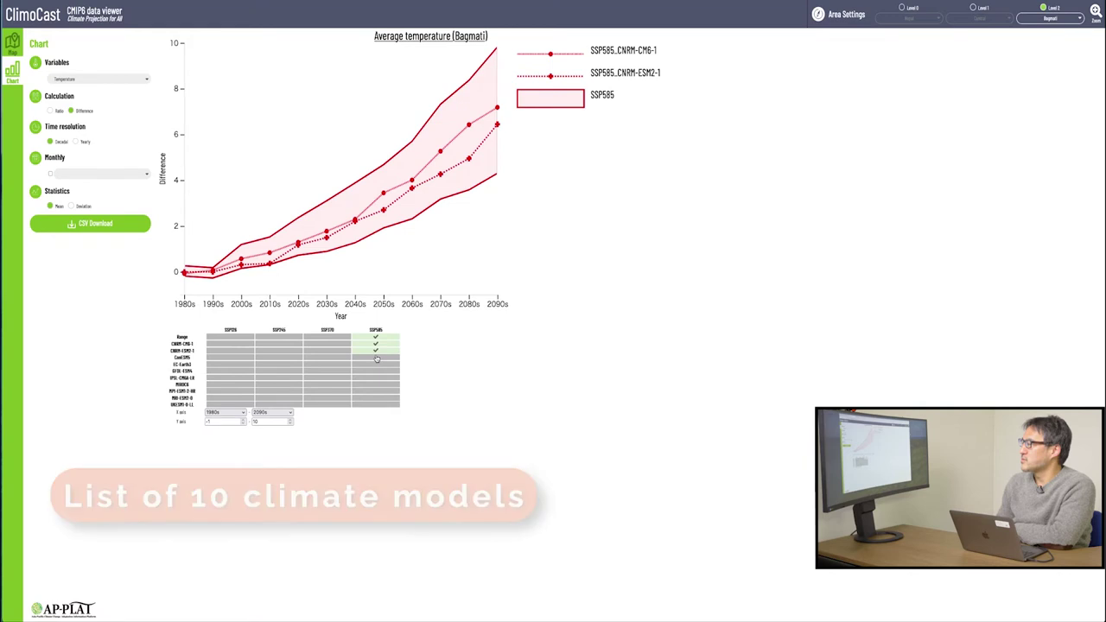
pyautogui.click(377, 357)
pyautogui.click(377, 365)
pyautogui.click(376, 371)
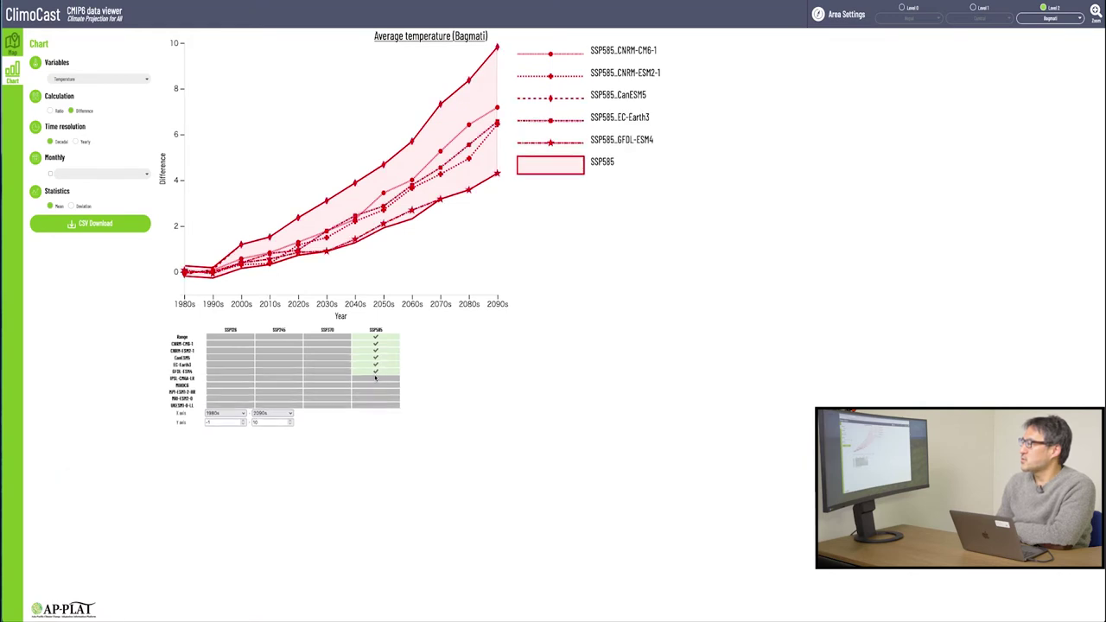
pyautogui.click(376, 379)
pyautogui.click(376, 386)
pyautogui.click(375, 392)
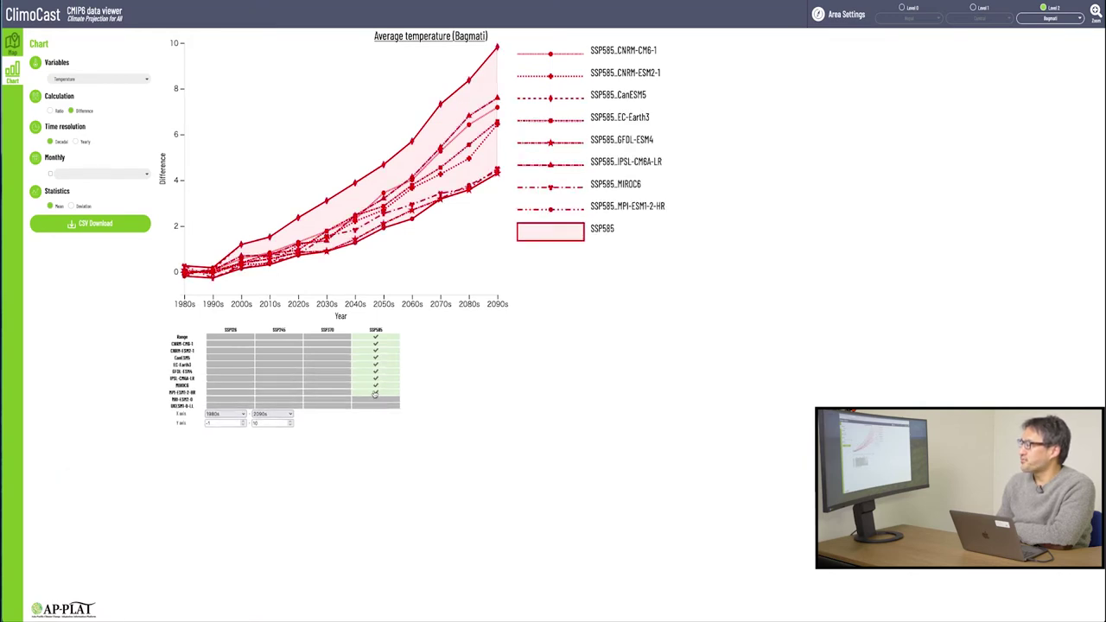
pyautogui.click(375, 399)
pyautogui.click(376, 407)
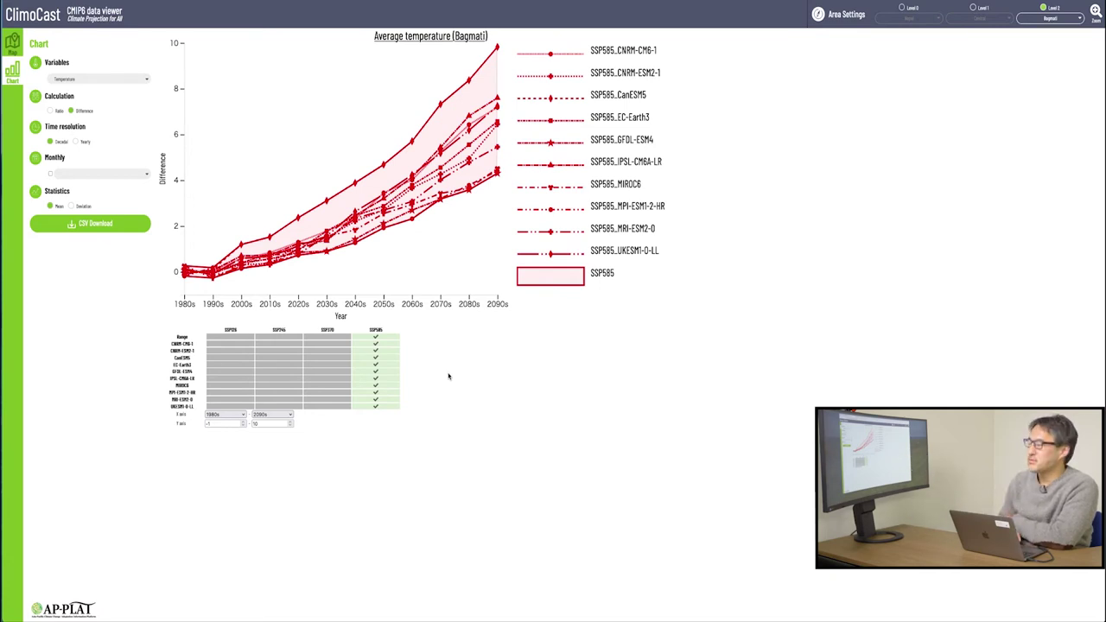
# Step: Remove all ten SSP585 model lines and the SSP585 range band, leaving the chart empty
pyautogui.click(378, 344)
pyautogui.click(377, 351)
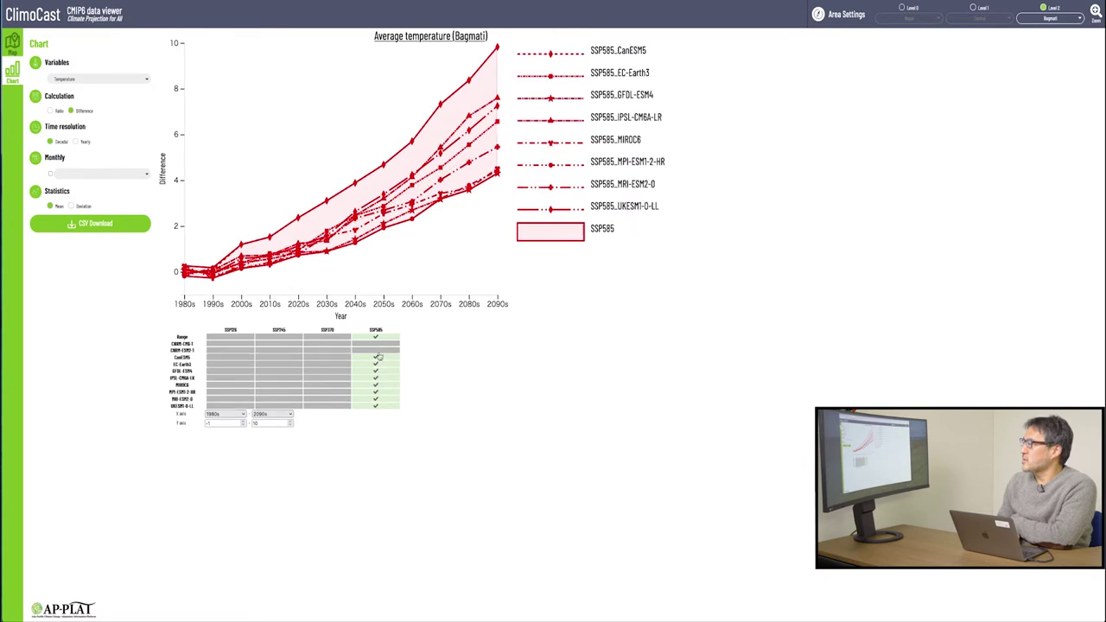
pyautogui.click(376, 358)
pyautogui.click(377, 365)
pyautogui.click(377, 372)
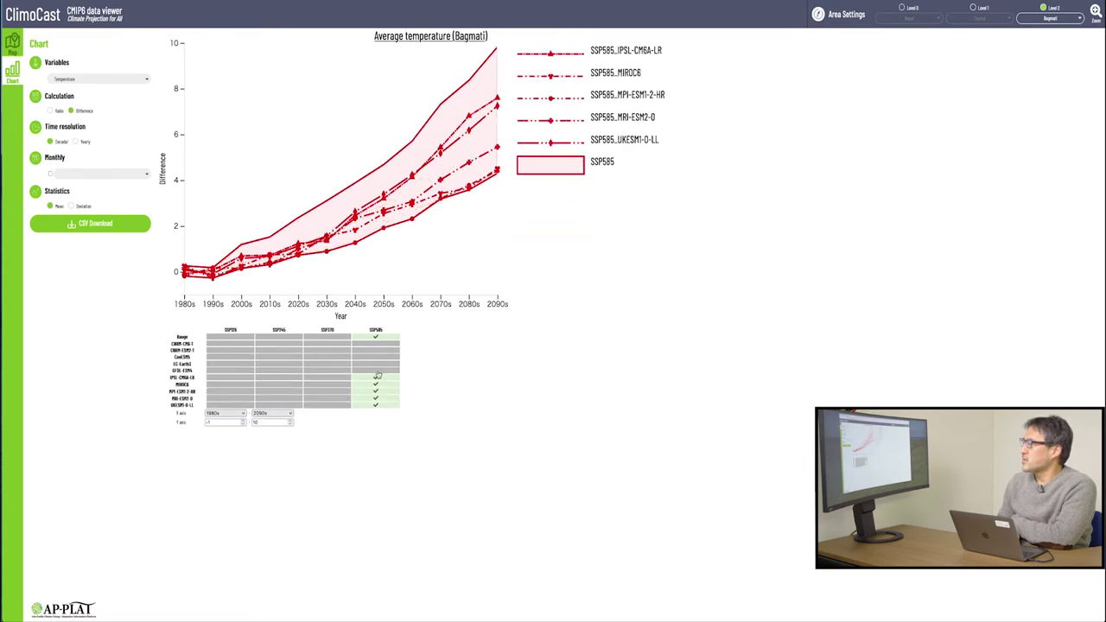
pyautogui.click(377, 378)
pyautogui.click(377, 386)
pyautogui.click(377, 392)
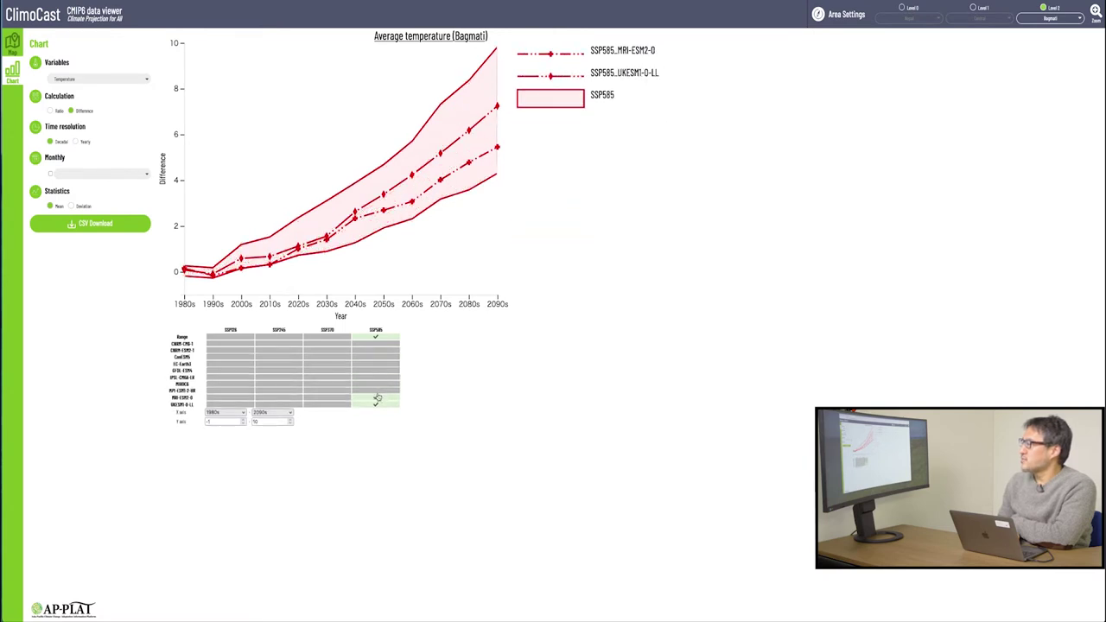
pyautogui.click(377, 397)
pyautogui.click(377, 404)
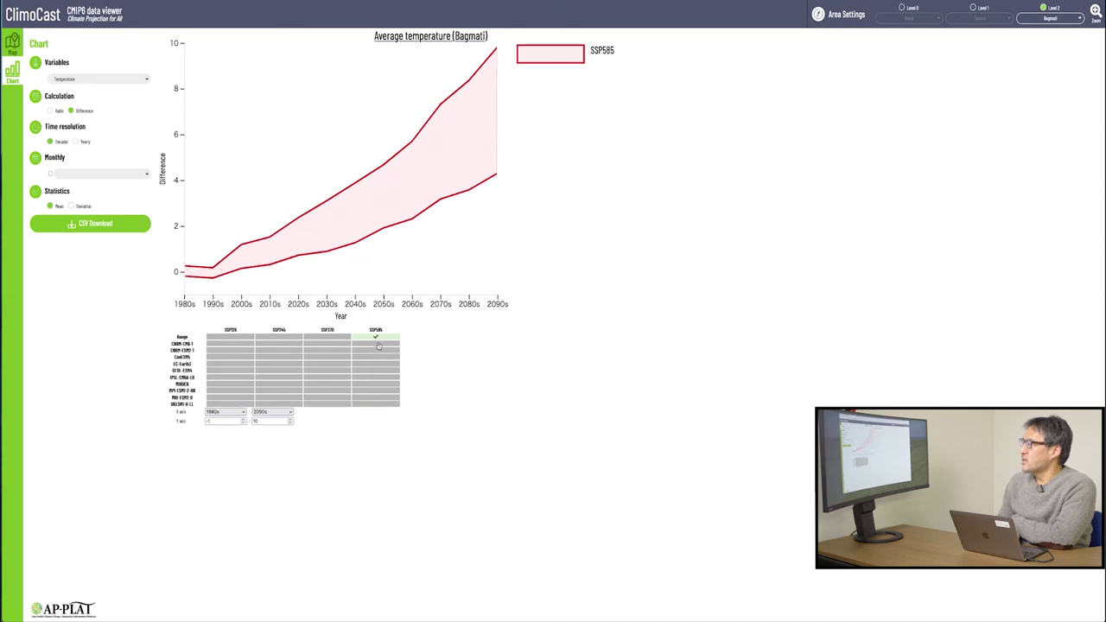
pyautogui.click(377, 338)
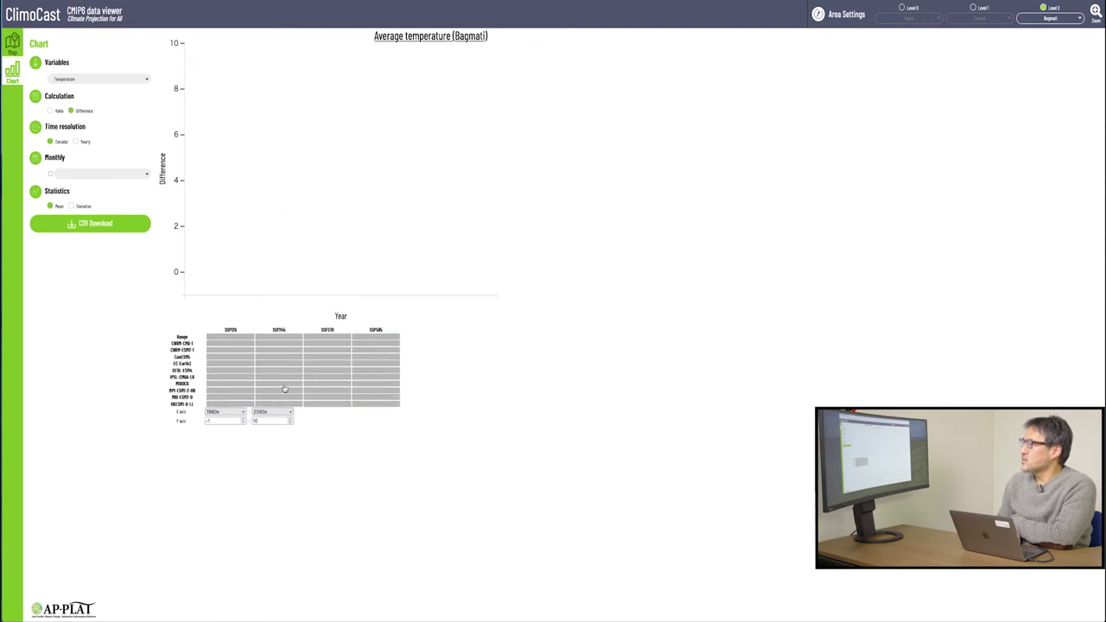
# Step: Plot MIROC6 temperature lines for SSP585, SSP370, SSP245 and SSP126
pyautogui.click(377, 385)
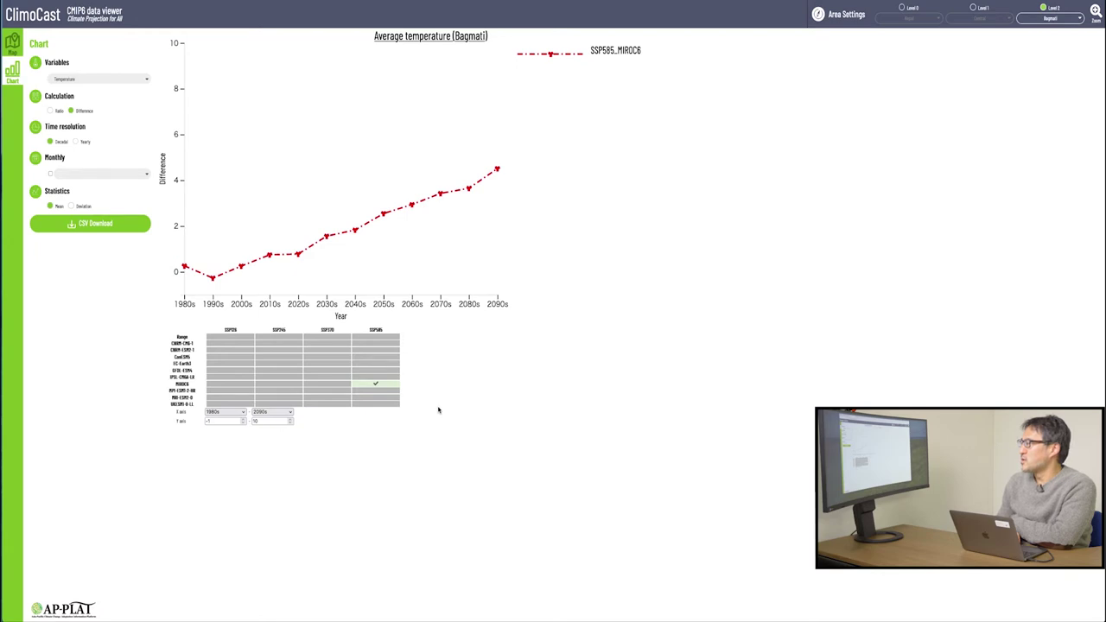
pyautogui.click(332, 385)
pyautogui.click(279, 383)
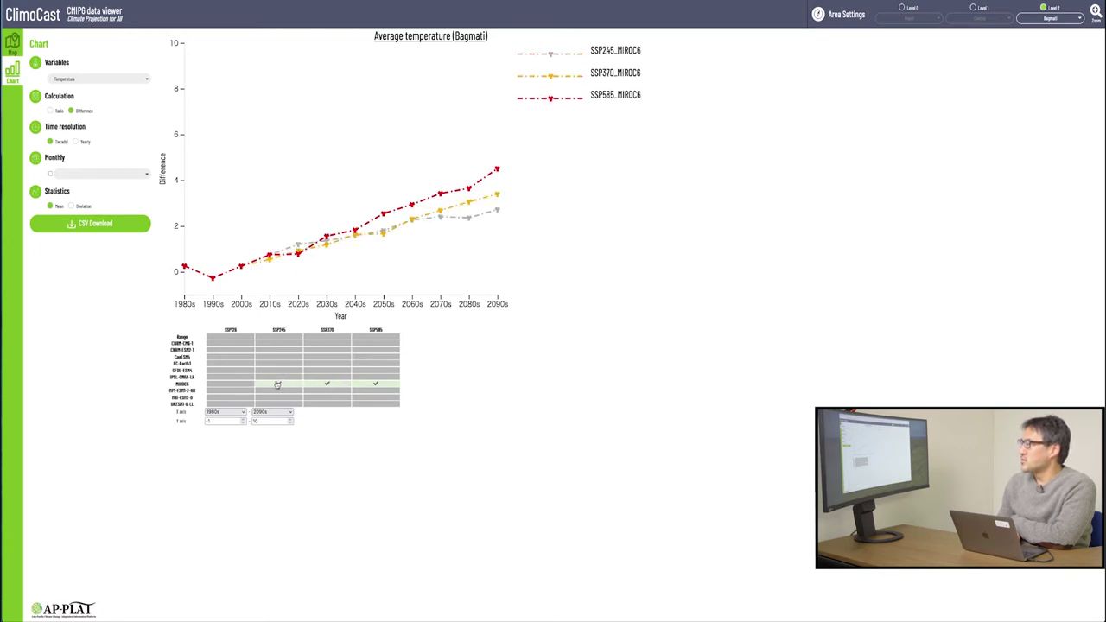
pyautogui.click(230, 385)
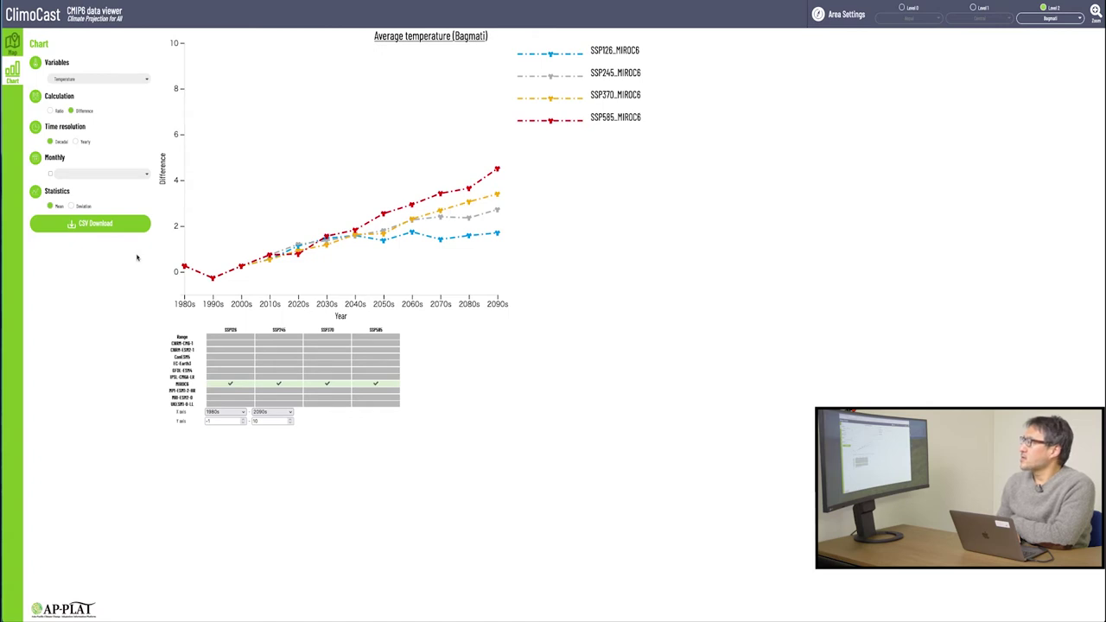
# Step: Switch the chart variable to Precipitation, expressed as a ratio instead of a difference
pyautogui.click(134, 80)
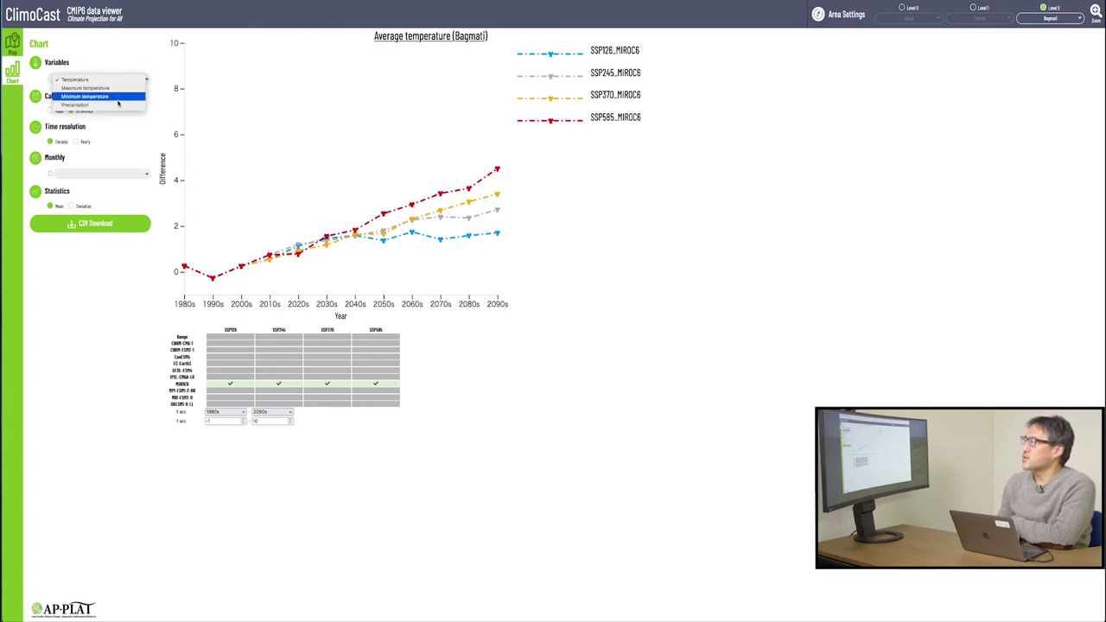
pyautogui.click(115, 105)
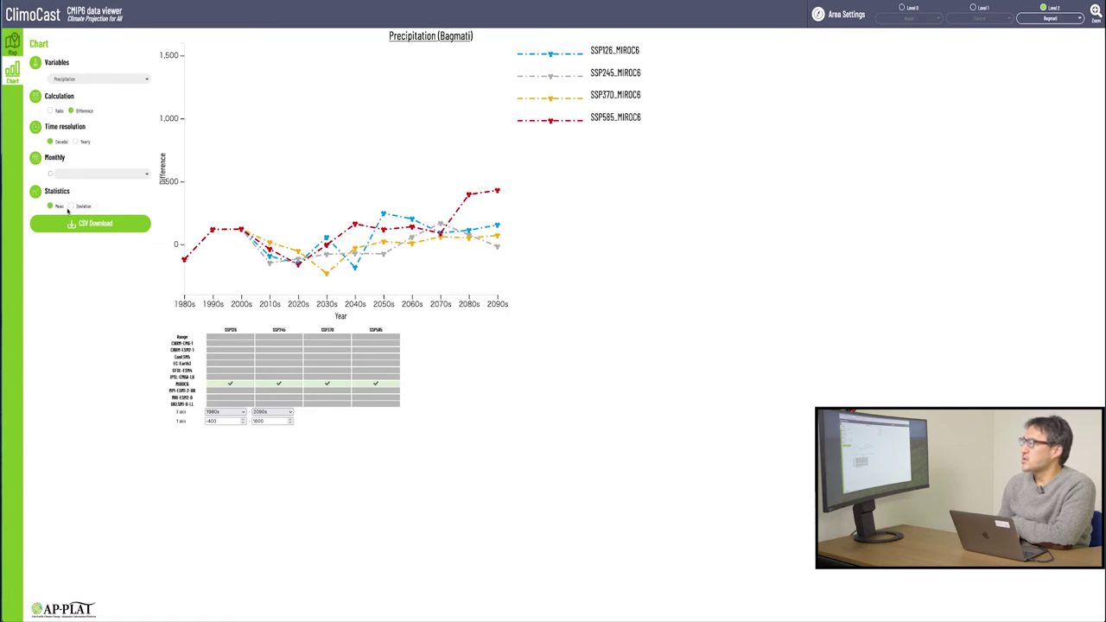
pyautogui.click(50, 112)
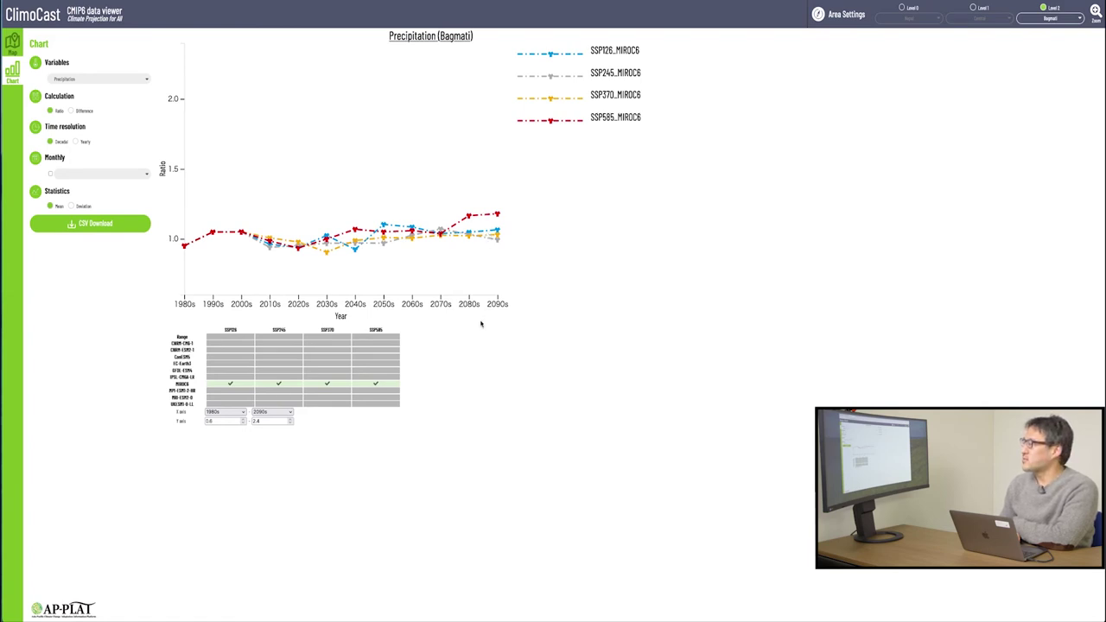
# Step: Add the SSP585 IPSL-CM6A-LR line to the Bagmati precipitation chart
pyautogui.click(376, 377)
# Step: Add the remaining eight SSP585 model lines, GFDL-ESM4 through UKESM1-0-LL, to the precipitation chart
pyautogui.click(377, 371)
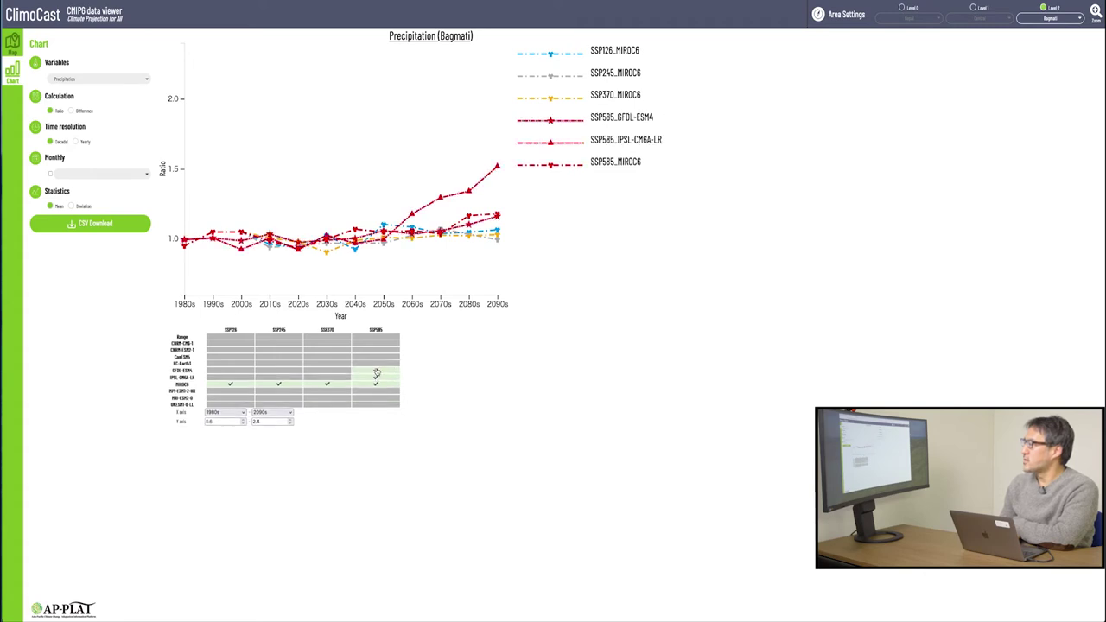
pyautogui.click(376, 364)
pyautogui.click(376, 357)
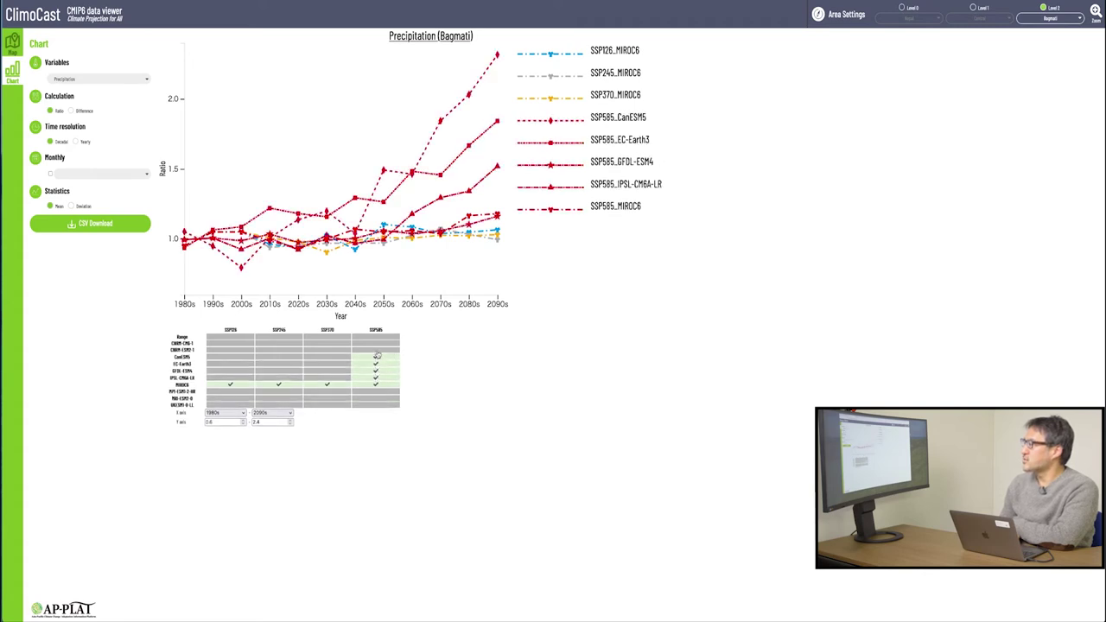
pyautogui.click(376, 351)
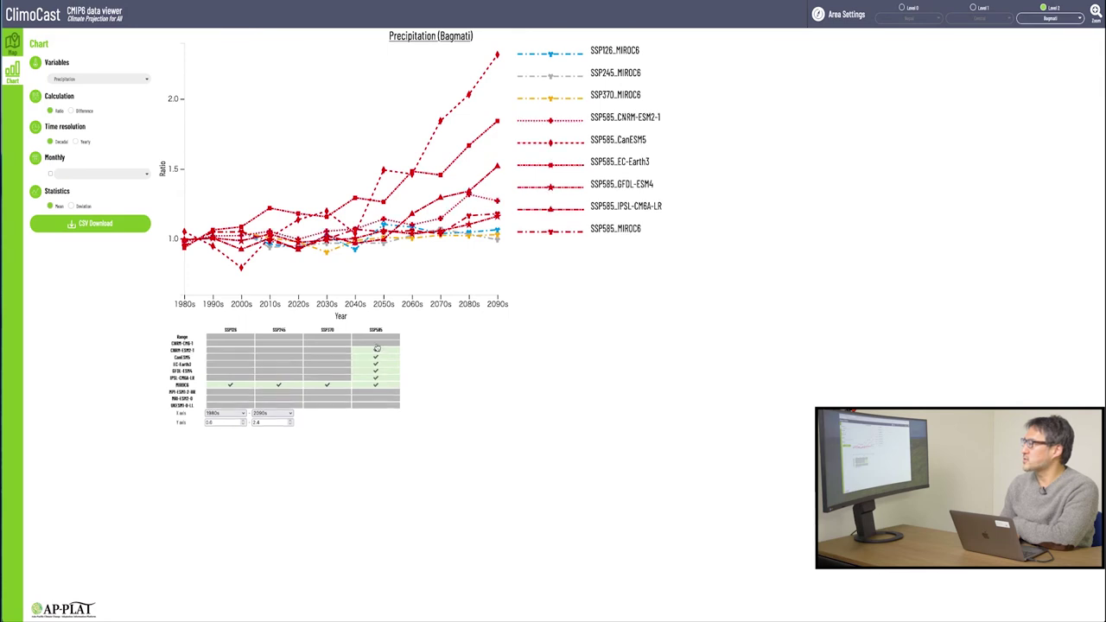
pyautogui.click(376, 345)
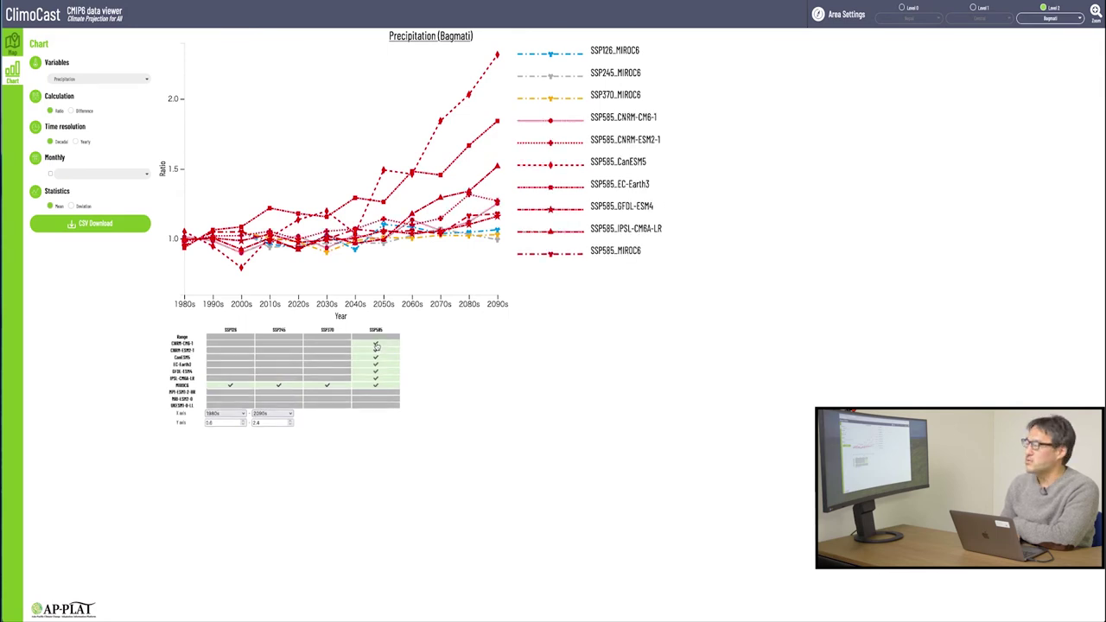
pyautogui.click(375, 392)
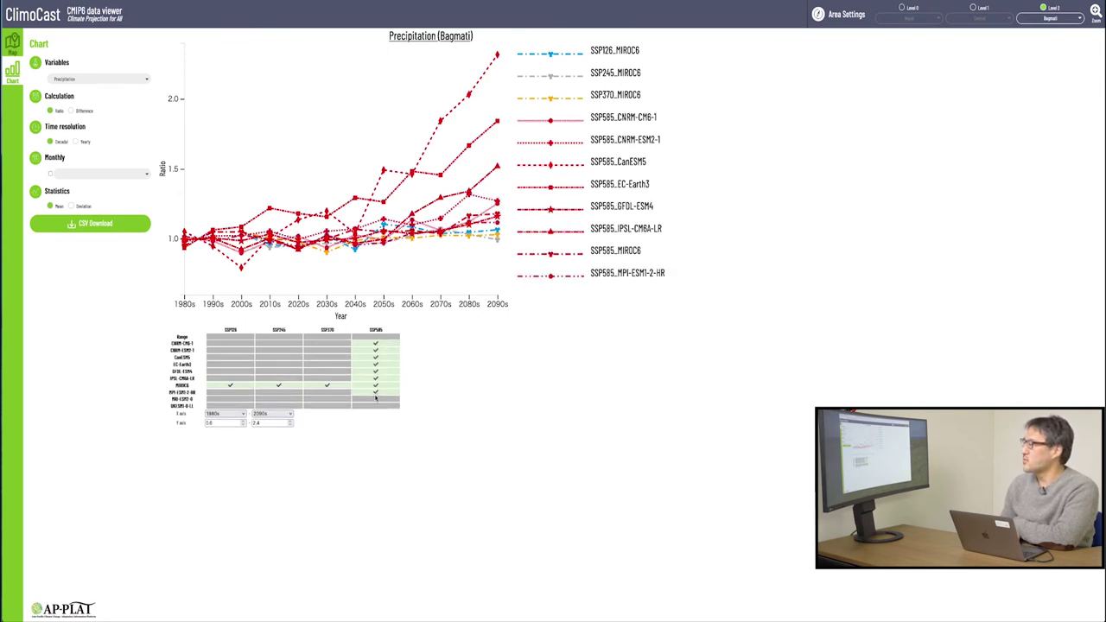
pyautogui.click(376, 399)
pyautogui.click(376, 406)
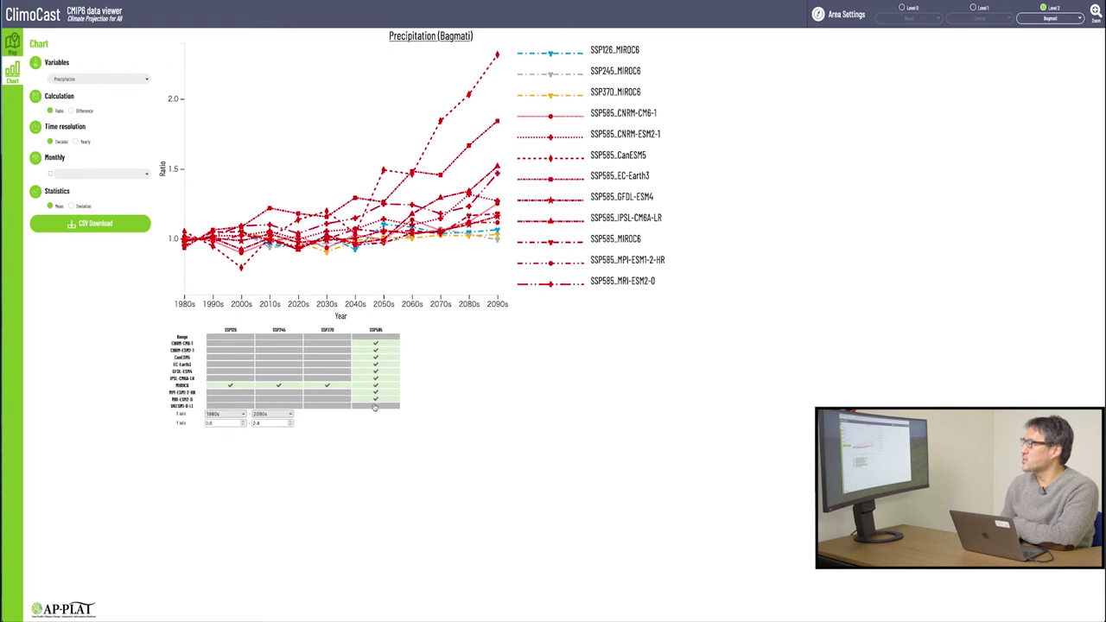
# Step: Remove the SSP370, SSP245 and SSP126 MIROC6 lines, leaving only SSP585 models
pyautogui.click(328, 385)
pyautogui.click(288, 386)
pyautogui.click(235, 387)
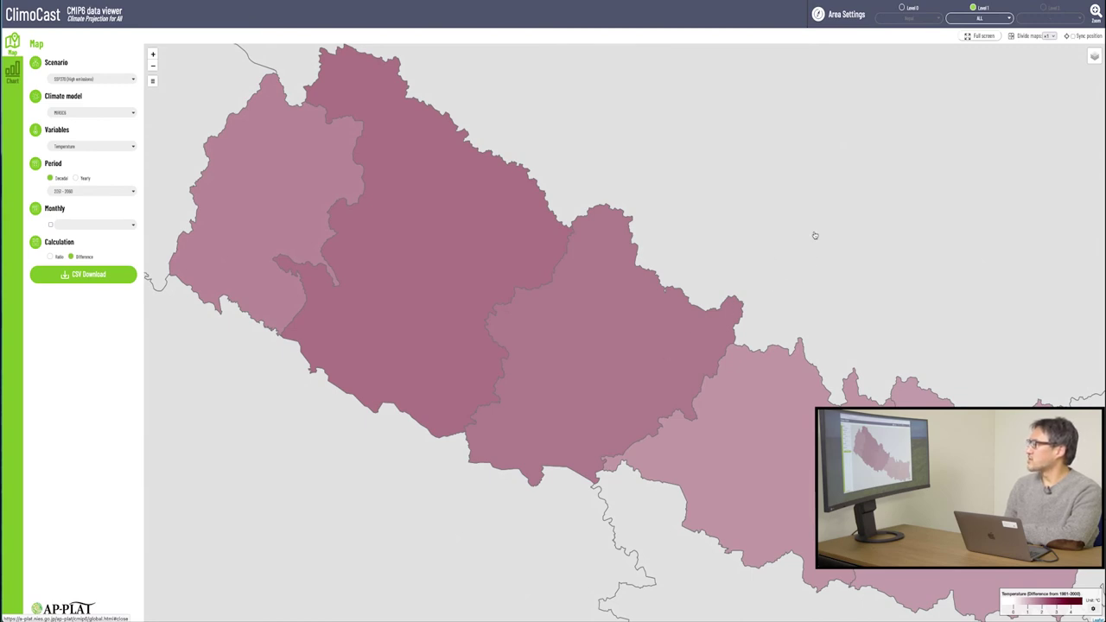
# Step: Select the Central region on the map and open its temperature chart in full detail
pyautogui.click(767, 468)
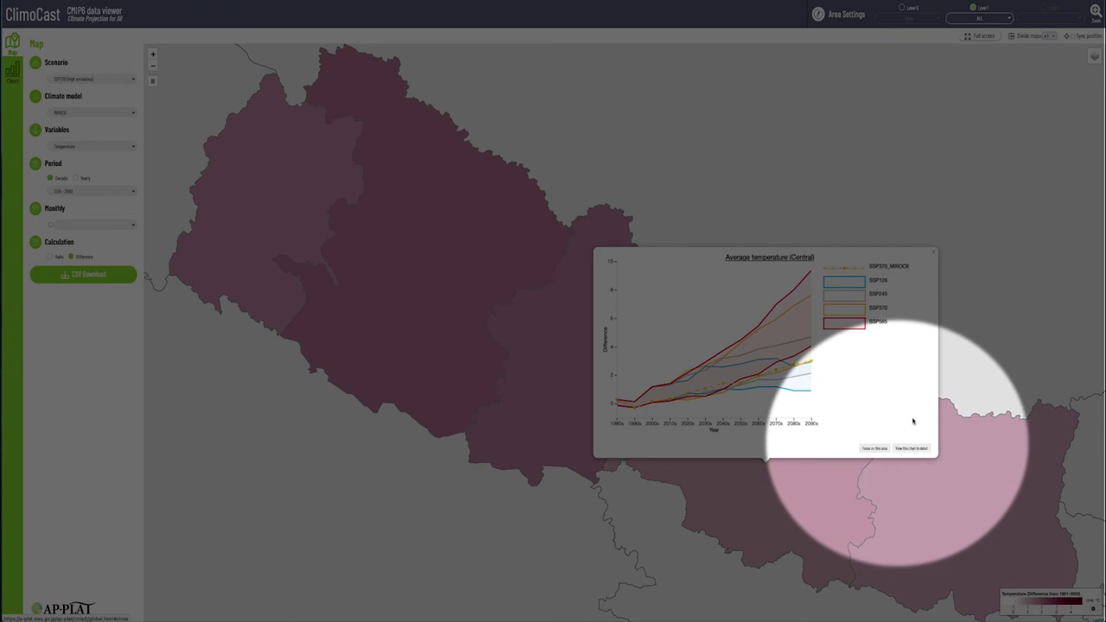
pyautogui.click(908, 449)
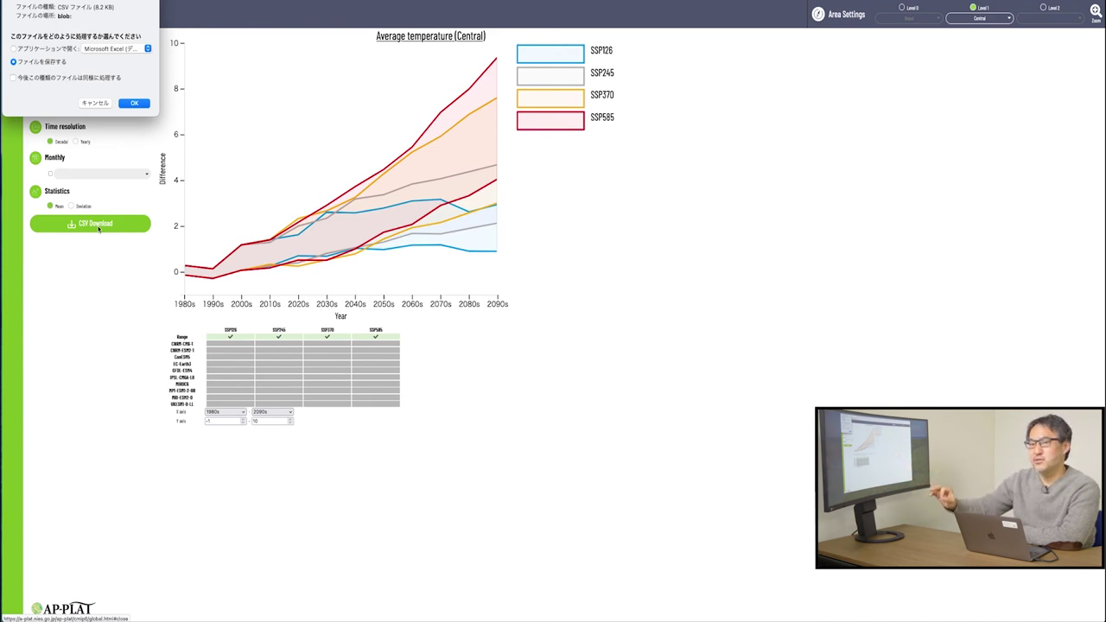
# Step: Save the downloaded temperature data to disk as ClimoCast-data.csv
pyautogui.click(142, 104)
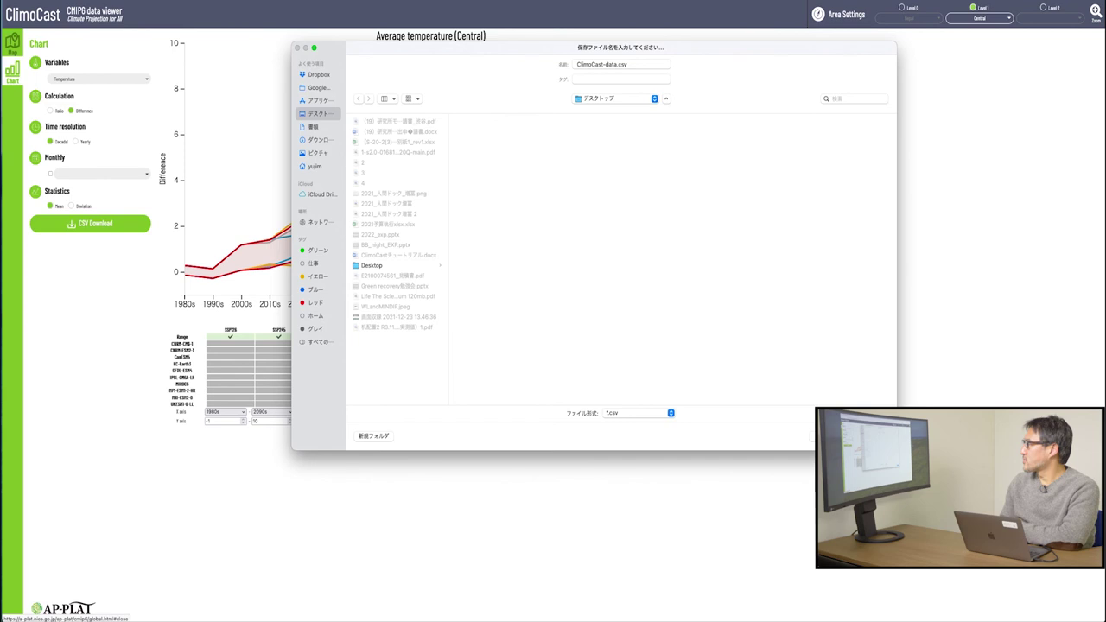
pyautogui.press('Return')
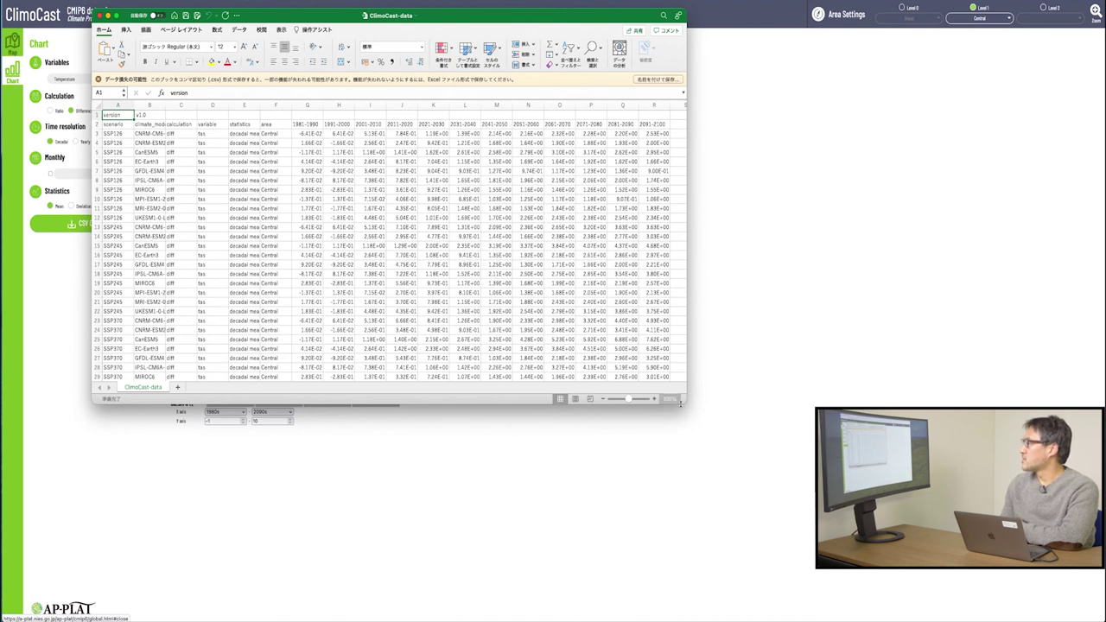
pyautogui.click(670, 398)
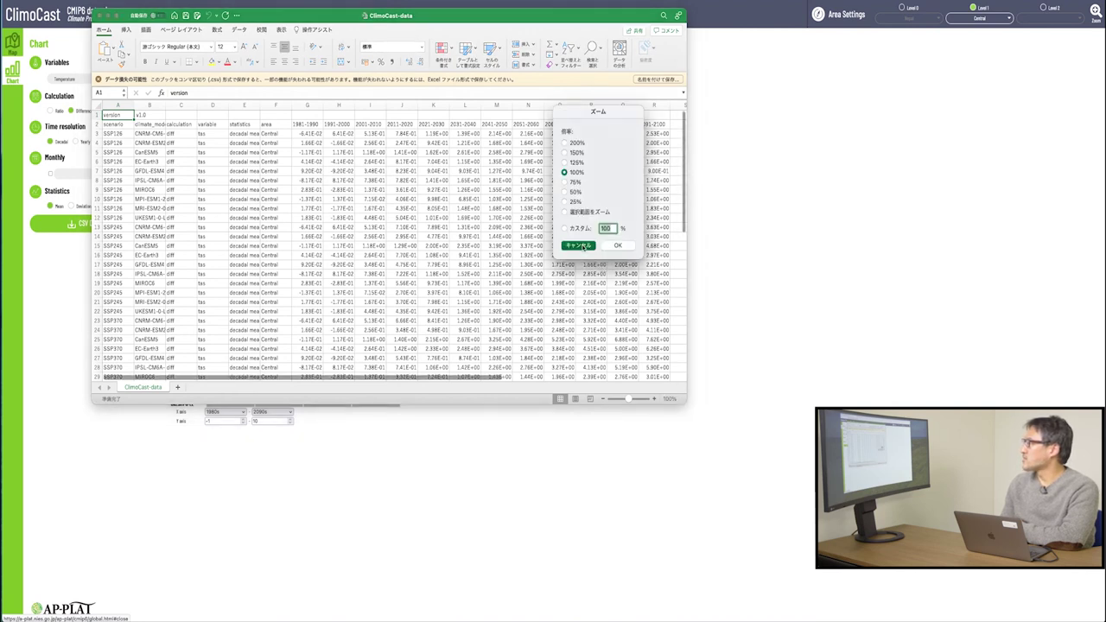
# Step: Enlarge the Excel window and apply the 標準 (General) number format to the whole sheet
pyautogui.click(618, 245)
pyautogui.moveTo(681, 399); pyautogui.dragTo(826, 550)
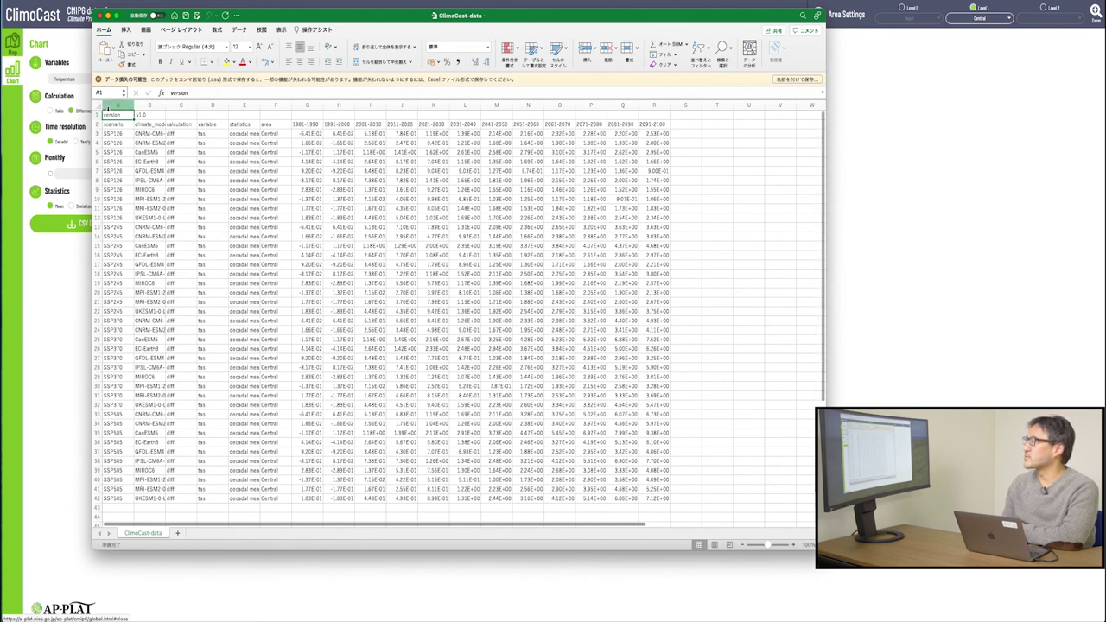
pyautogui.click(98, 105)
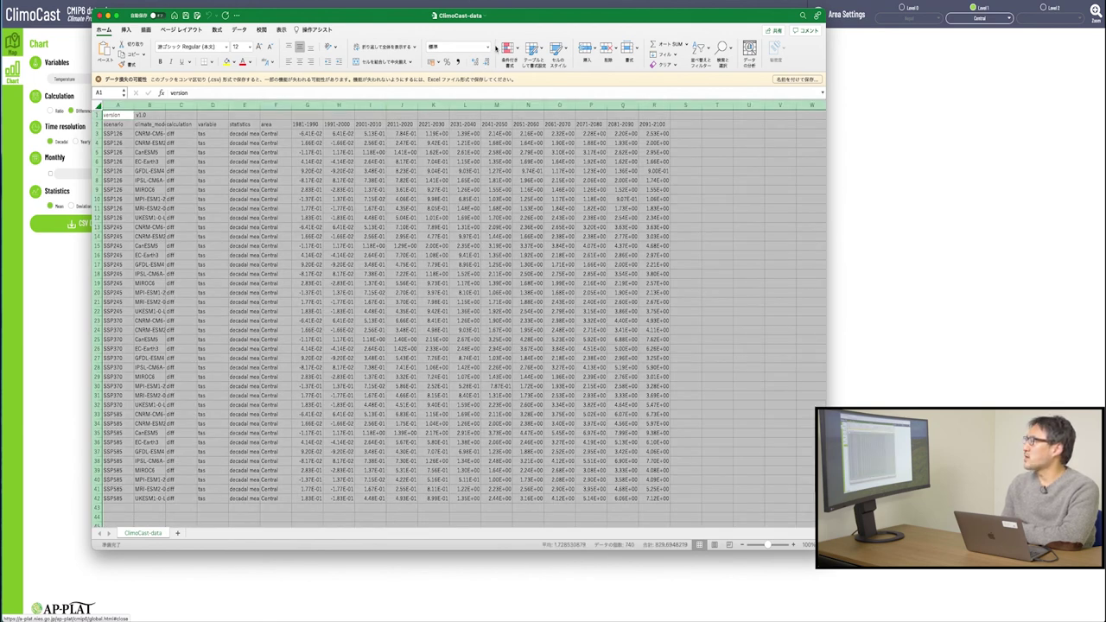
pyautogui.click(486, 48)
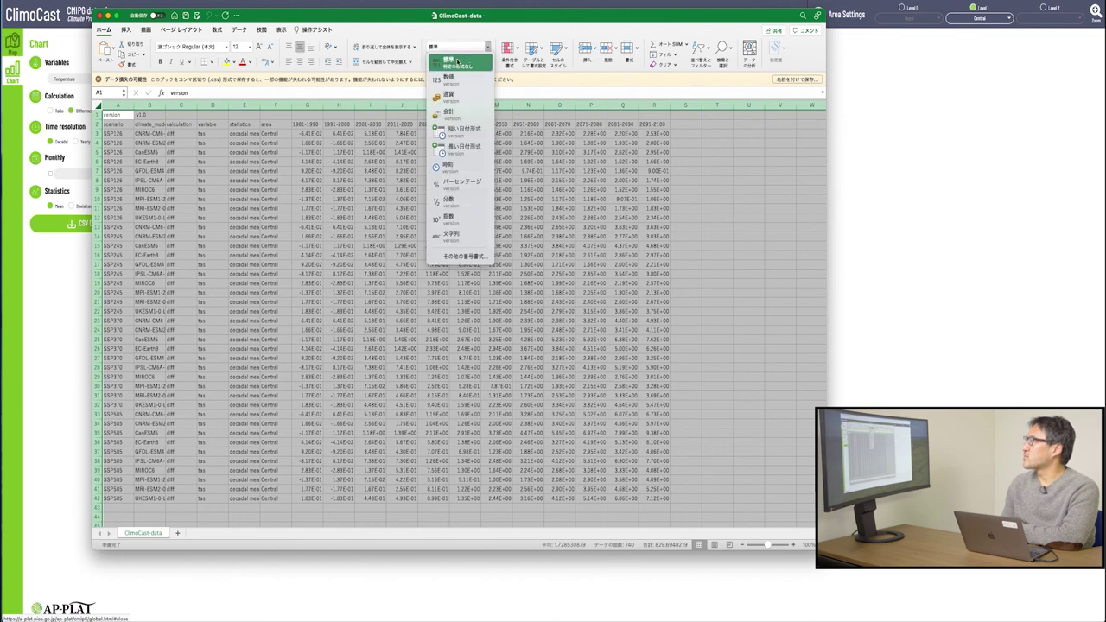
pyautogui.click(454, 63)
pyautogui.click(453, 206)
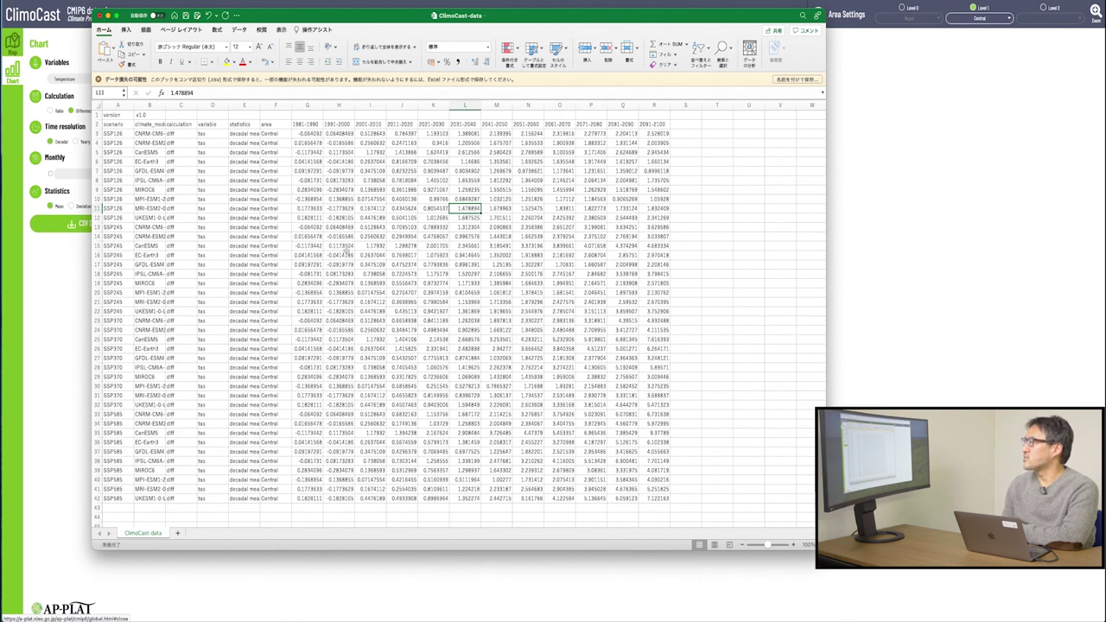
pyautogui.click(306, 126)
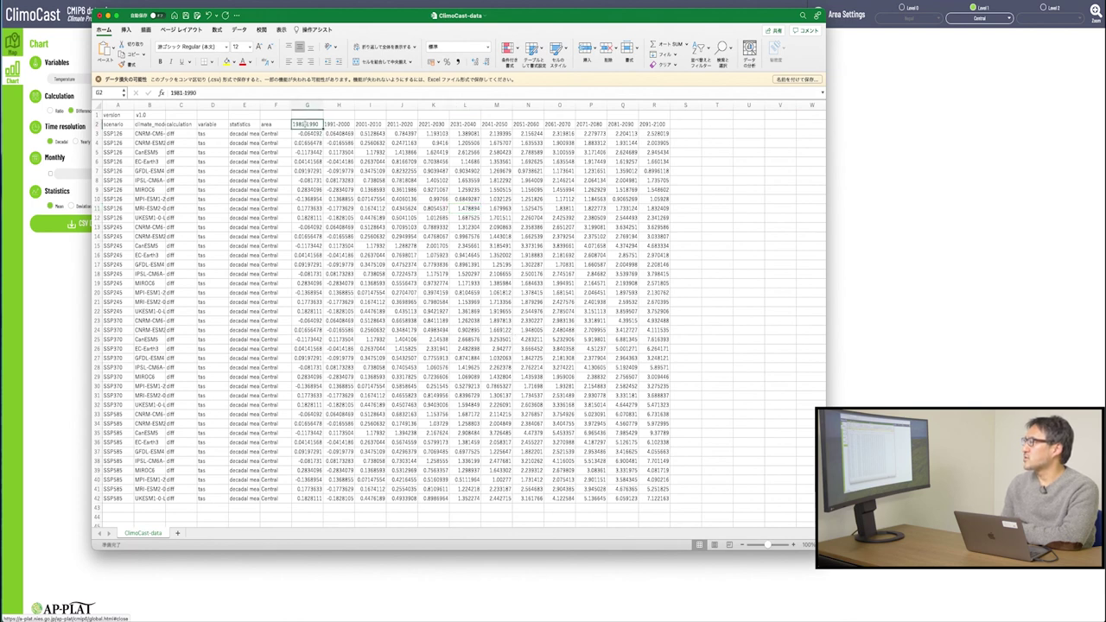
pyautogui.click(336, 126)
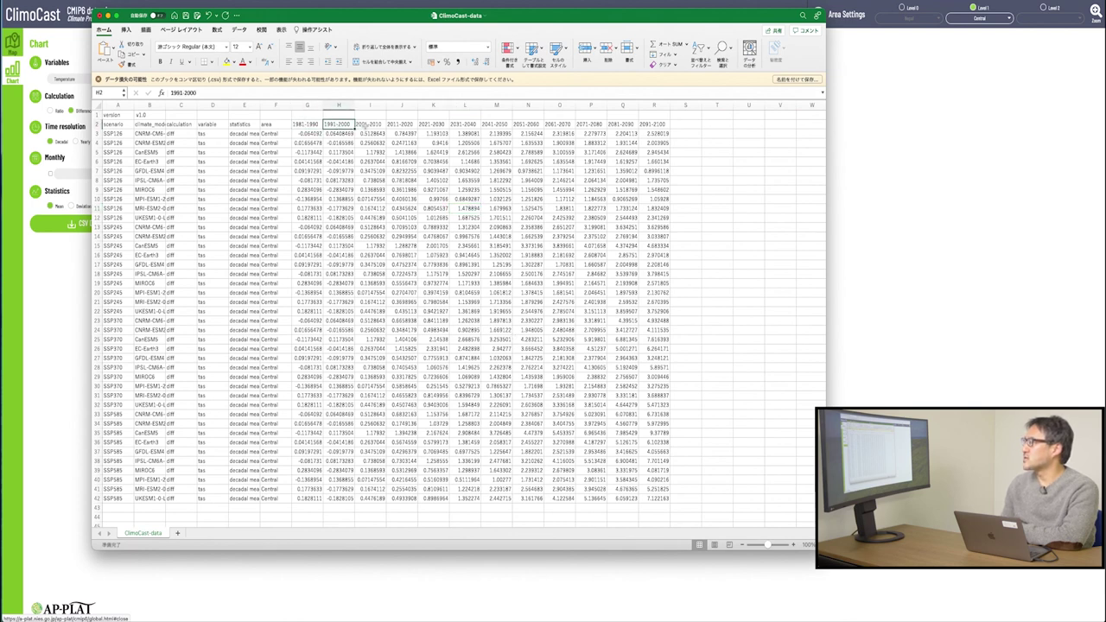
pyautogui.click(363, 124)
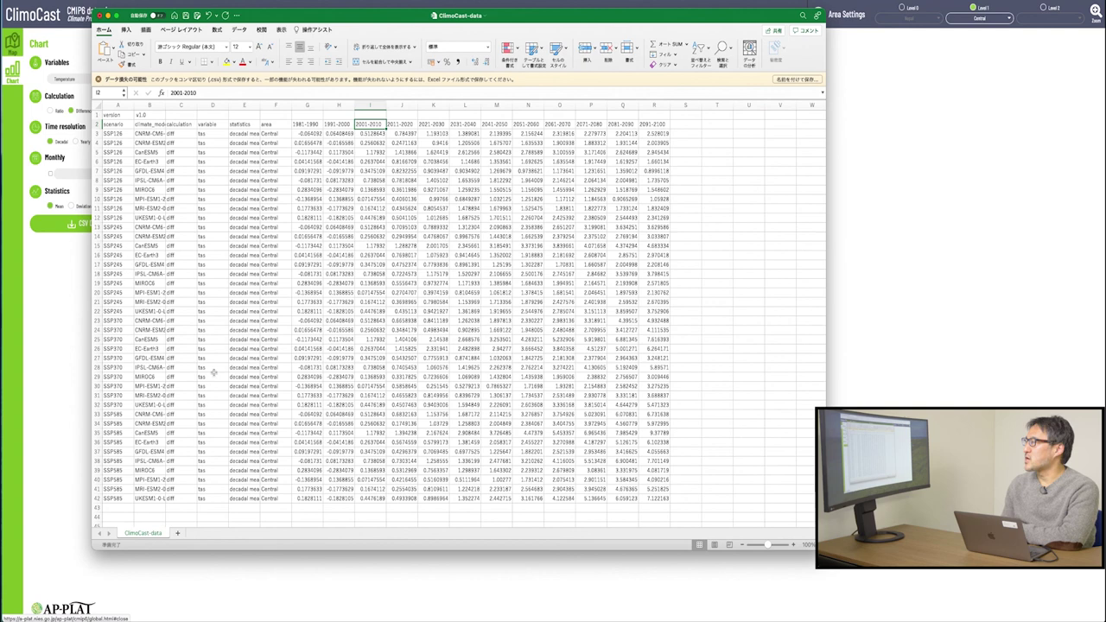
pyautogui.moveTo(128, 135); pyautogui.dragTo(126, 303)
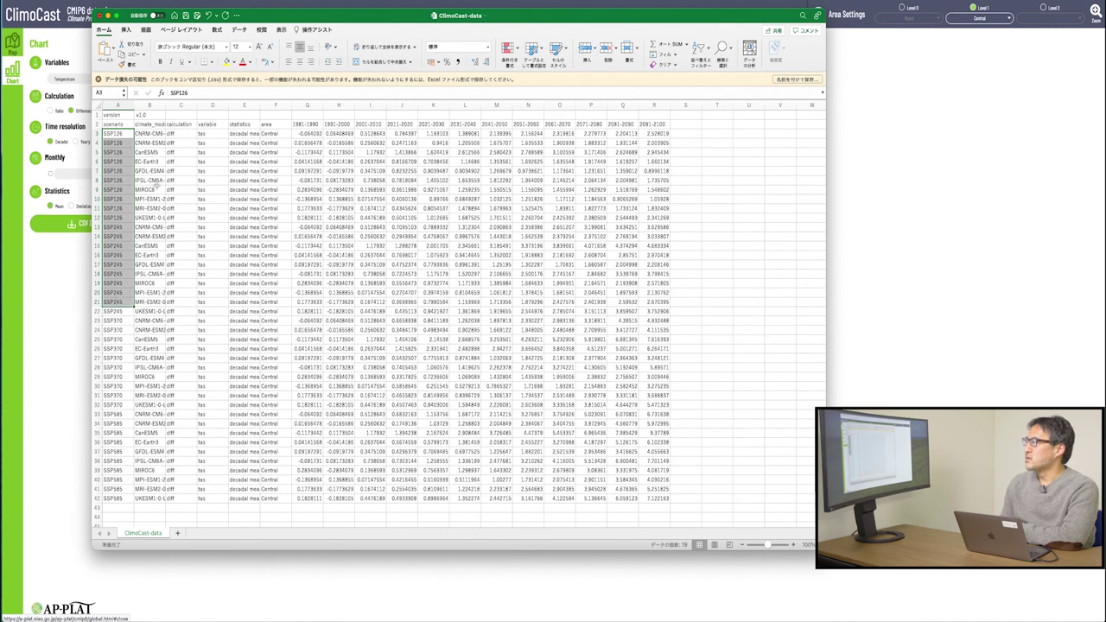
pyautogui.moveTo(149, 135); pyautogui.dragTo(151, 247)
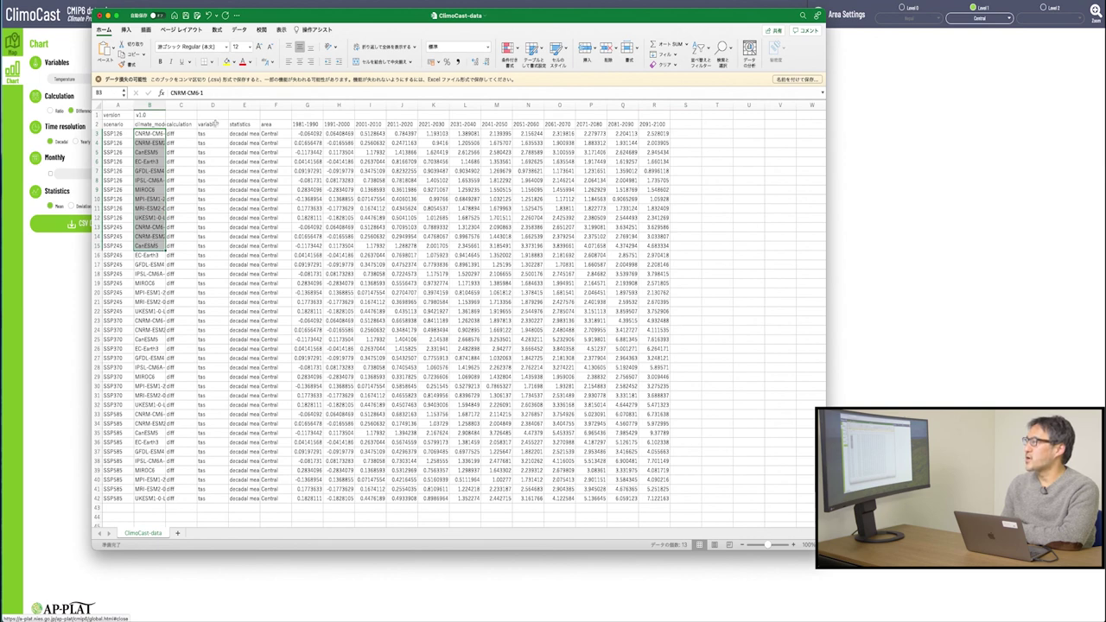
pyautogui.click(210, 134)
pyautogui.moveTo(210, 134); pyautogui.dragTo(209, 219)
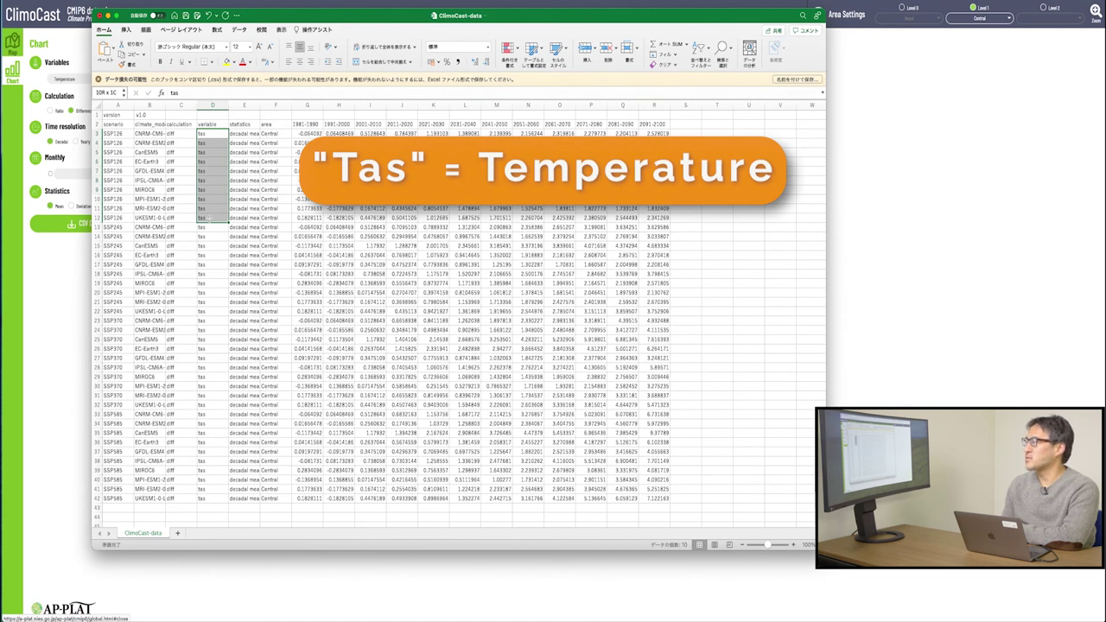
pyautogui.moveTo(208, 219); pyautogui.dragTo(210, 225)
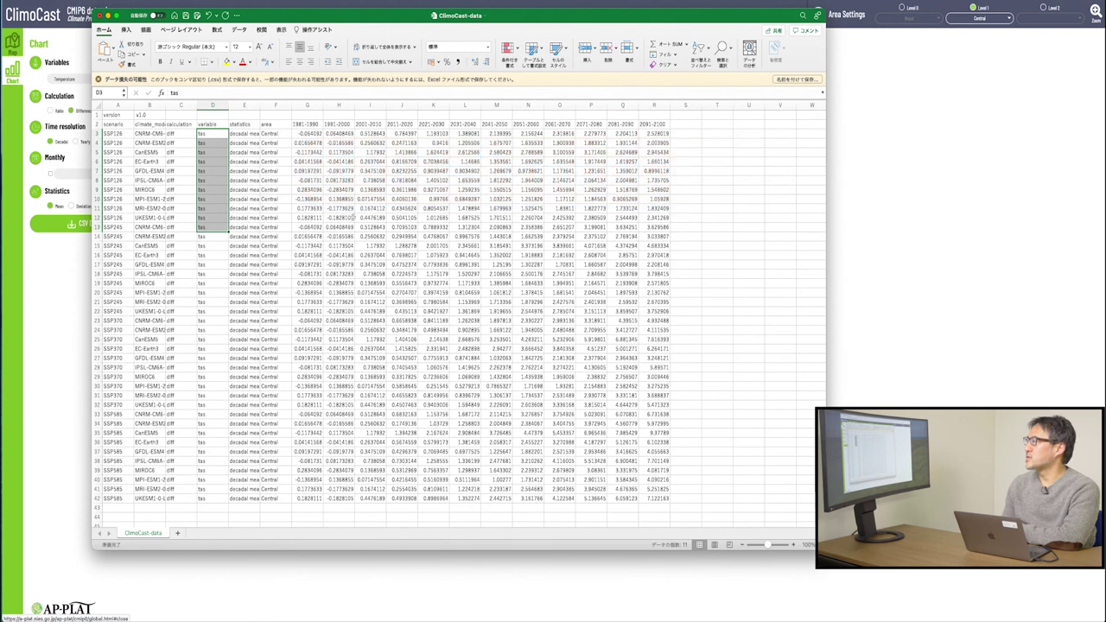
pyautogui.moveTo(313, 133); pyautogui.dragTo(464, 253)
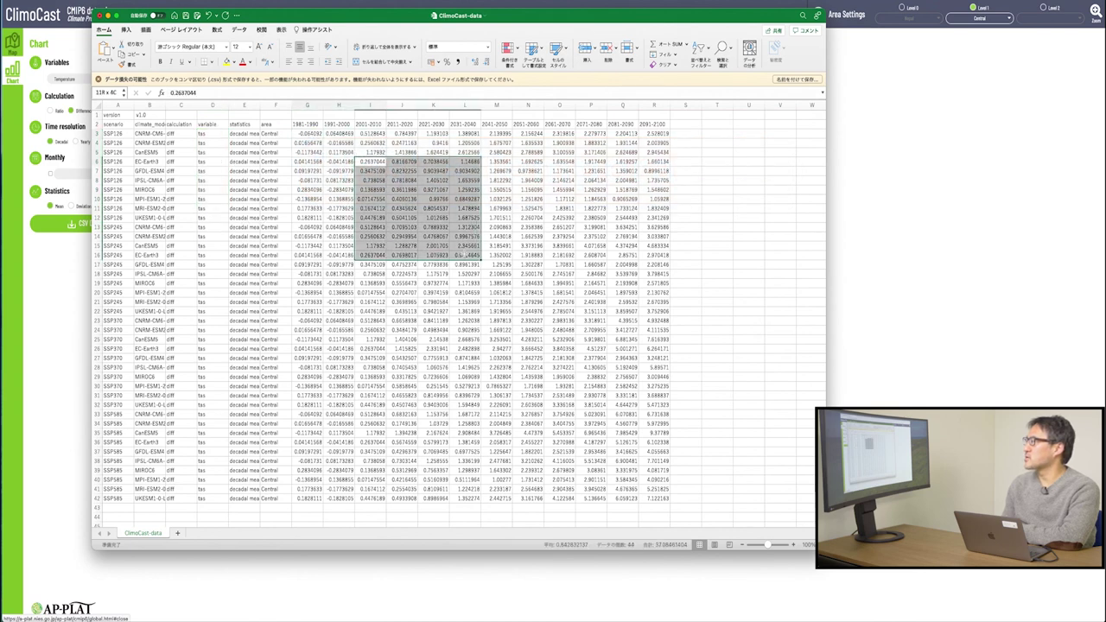
pyautogui.click(309, 134)
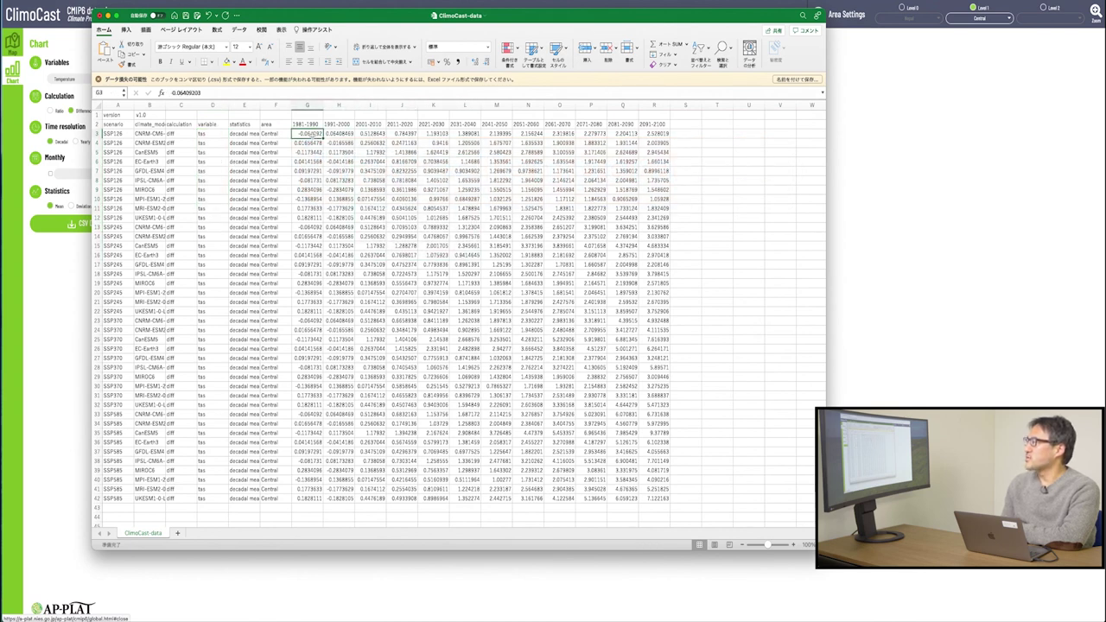